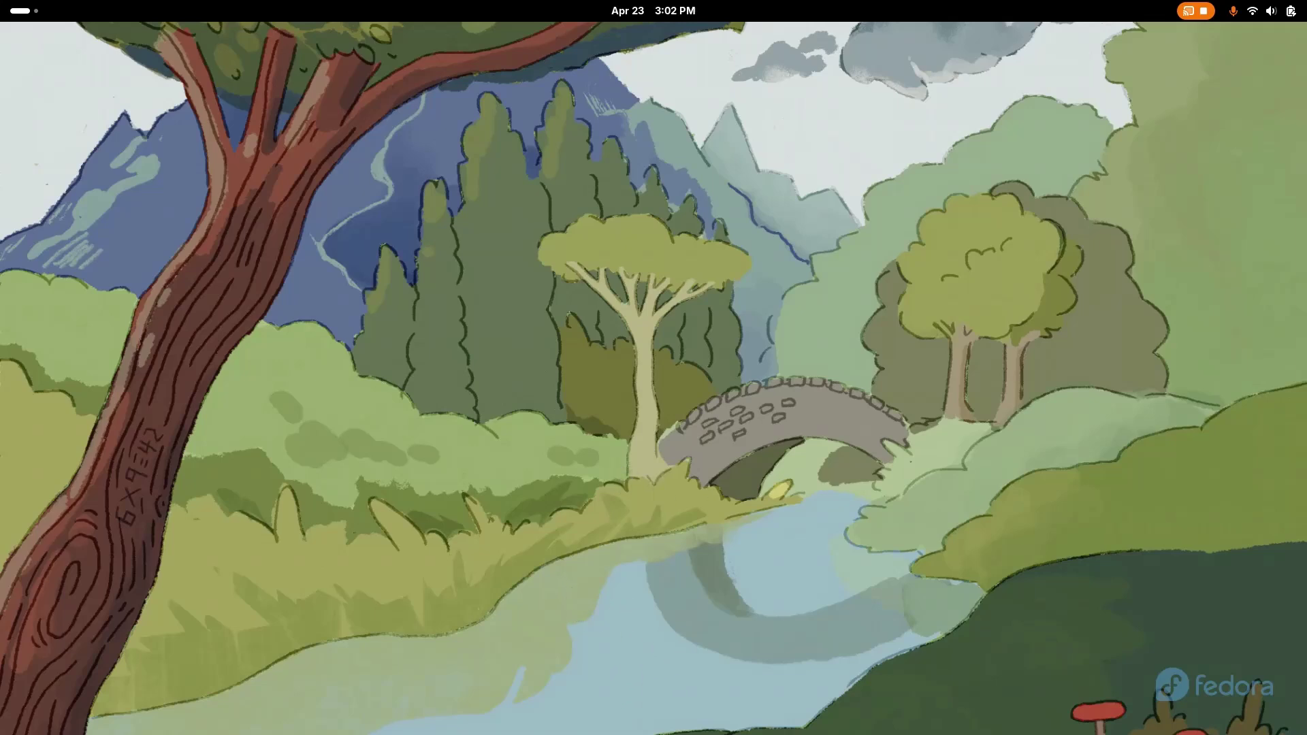
# Open Settings' System > Remote Desktop page, with sharing on via RDP at hostname fedora, port 3389.
pyautogui.press('super')
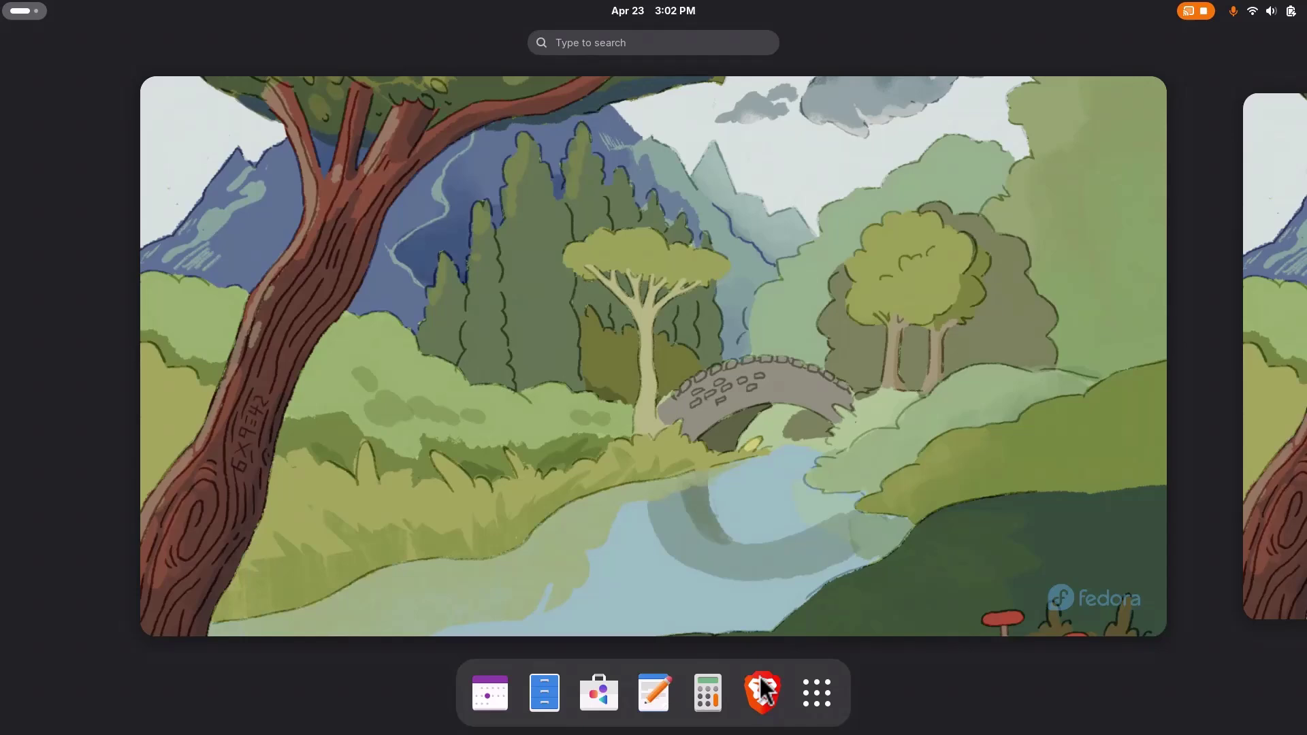
pyautogui.click(817, 693)
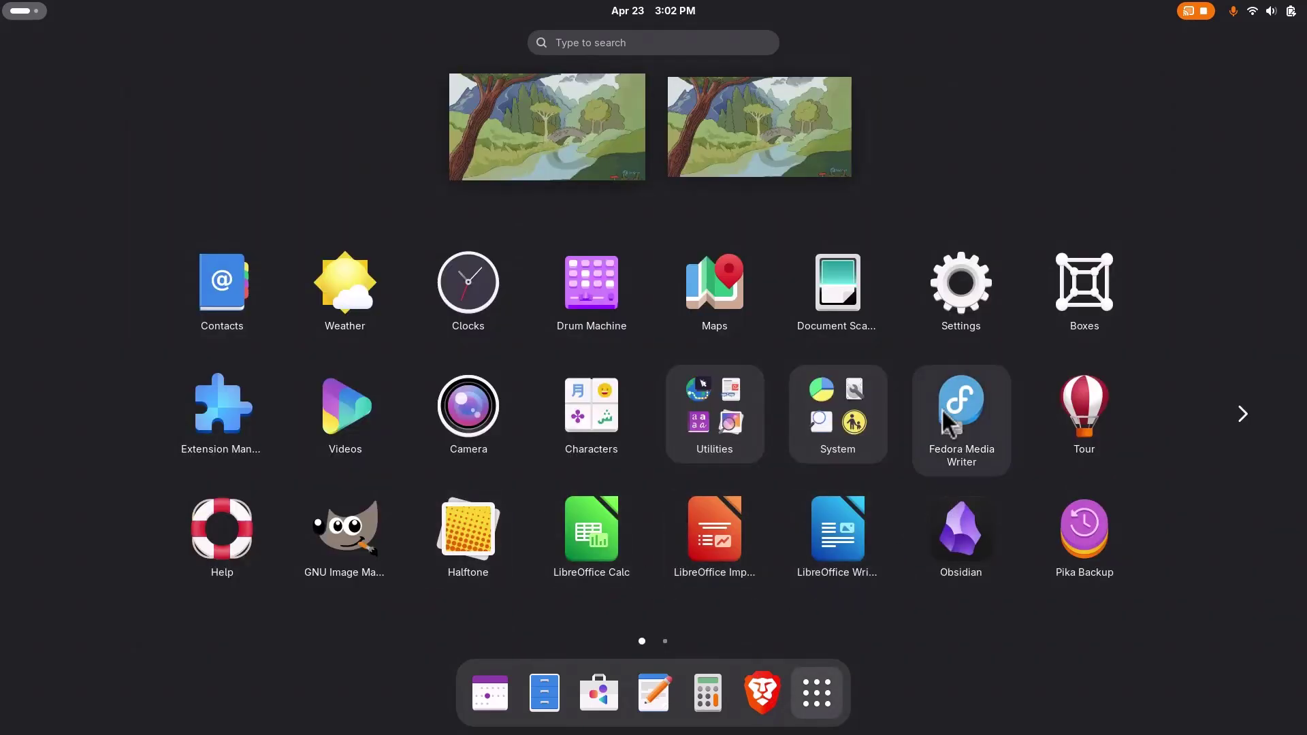
pyautogui.click(966, 301)
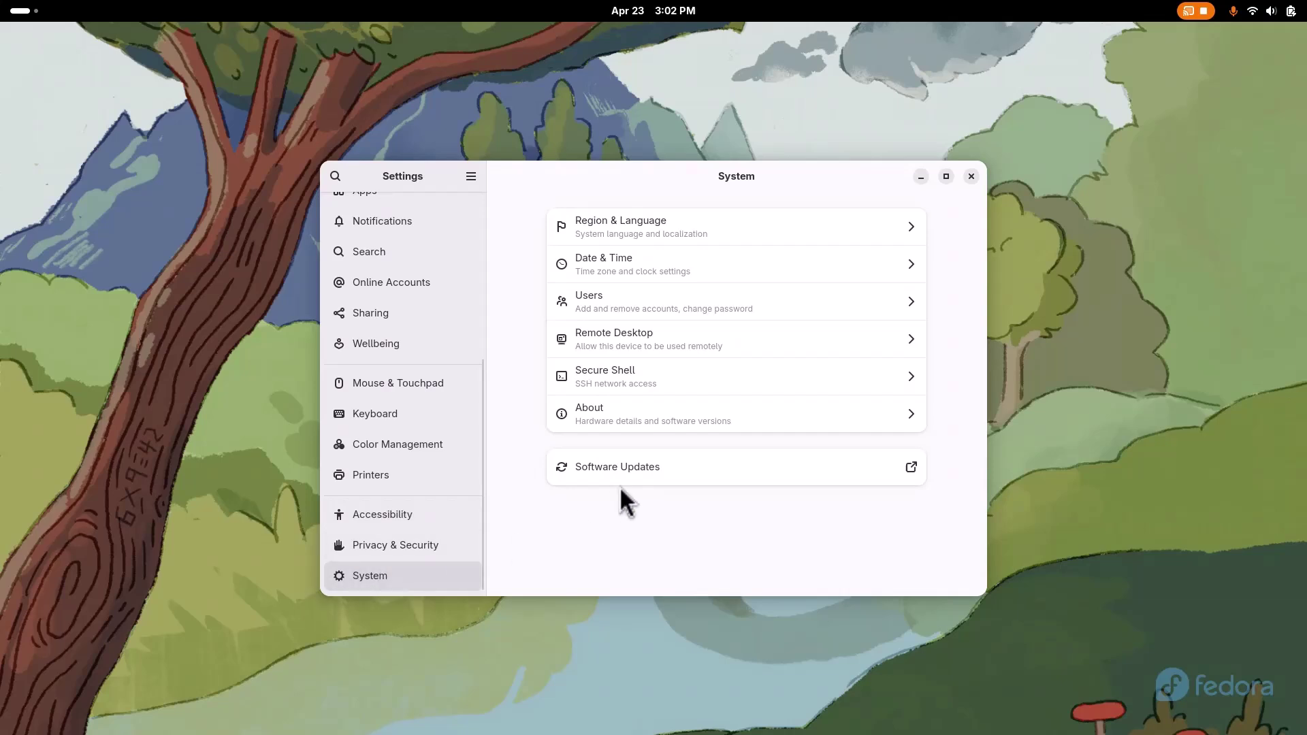
pyautogui.click(640, 340)
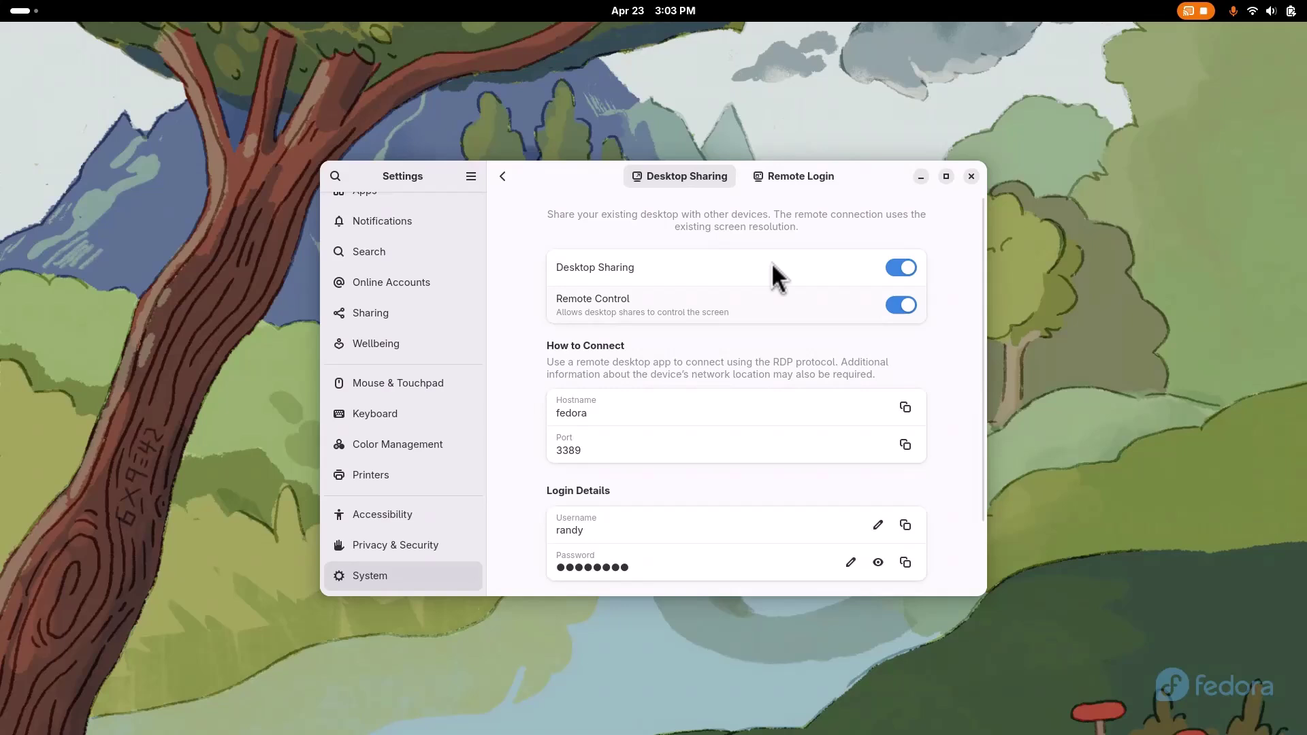
pyautogui.moveTo(858, 173); pyautogui.dragTo(790, 164)
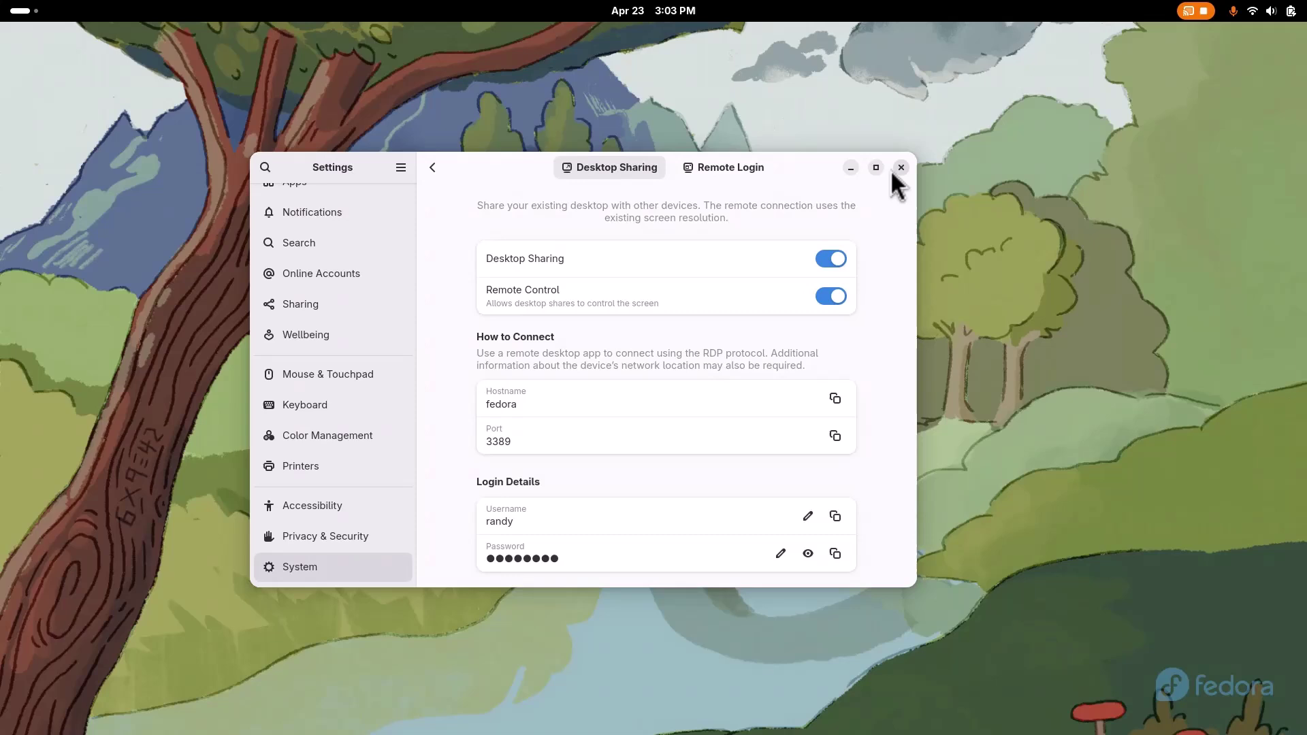
# Close the Settings window and return to an empty Activities overview.
pyautogui.click(900, 168)
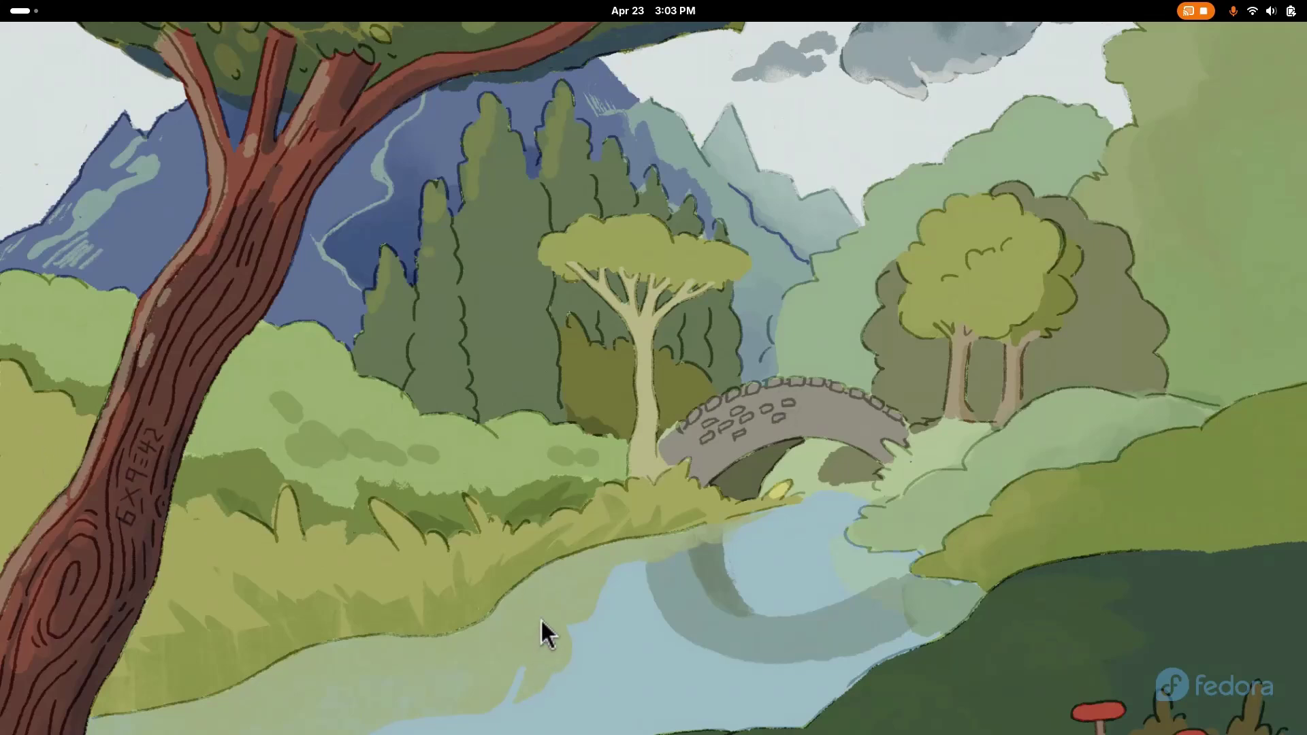
pyautogui.press('super')
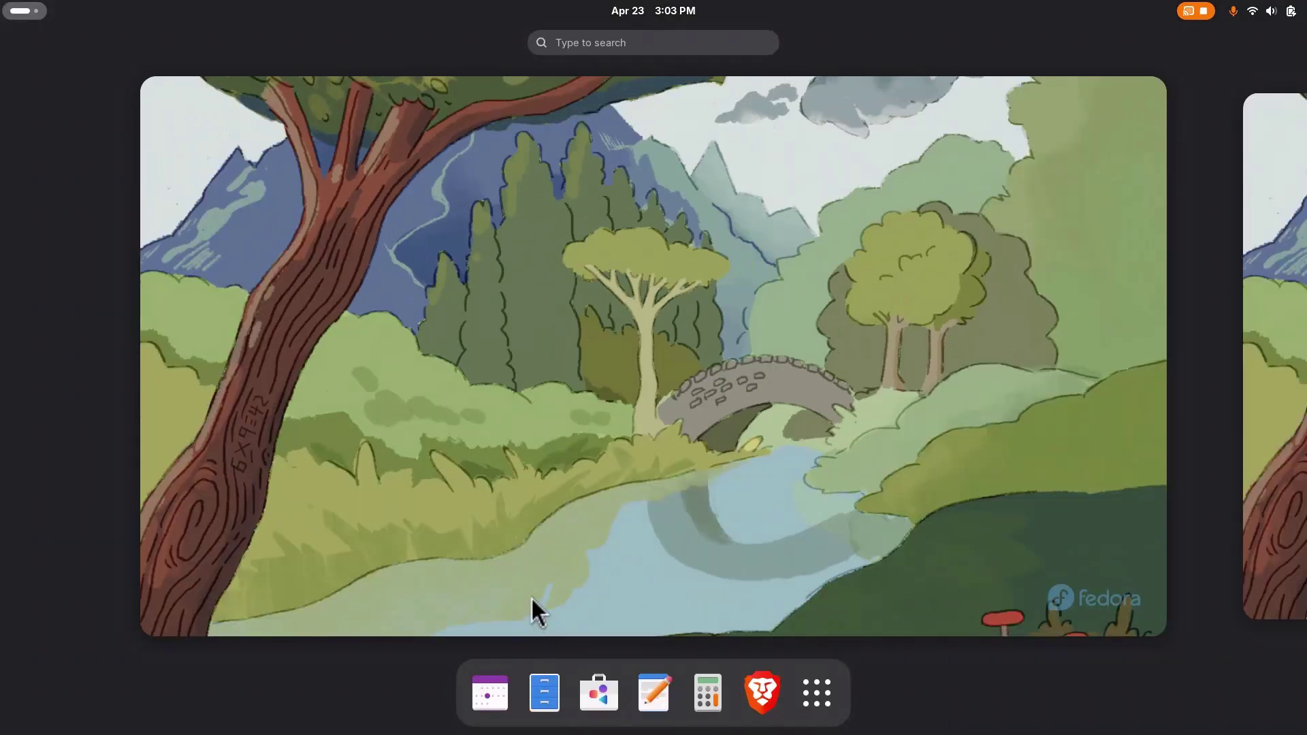
# Launch Obsidian from the app grid on its Personal vault, then close it.
pyautogui.click(835, 680)
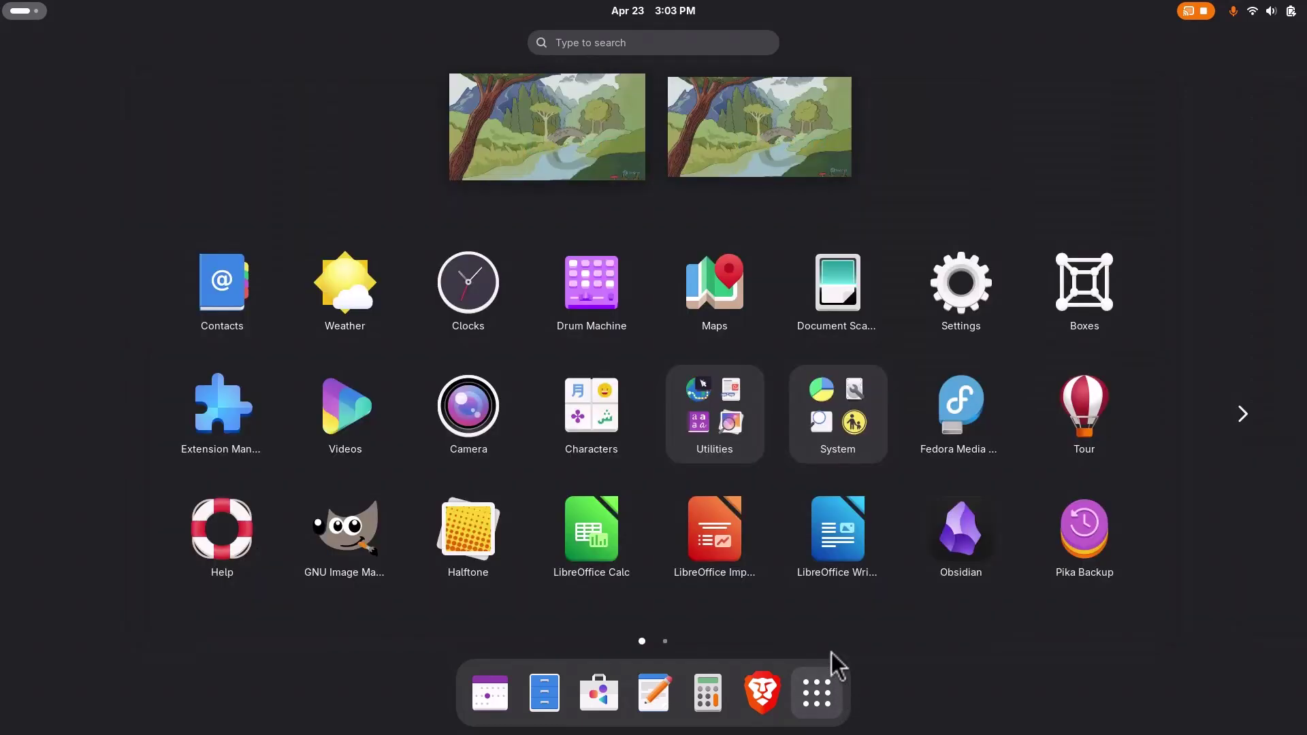
pyautogui.click(954, 534)
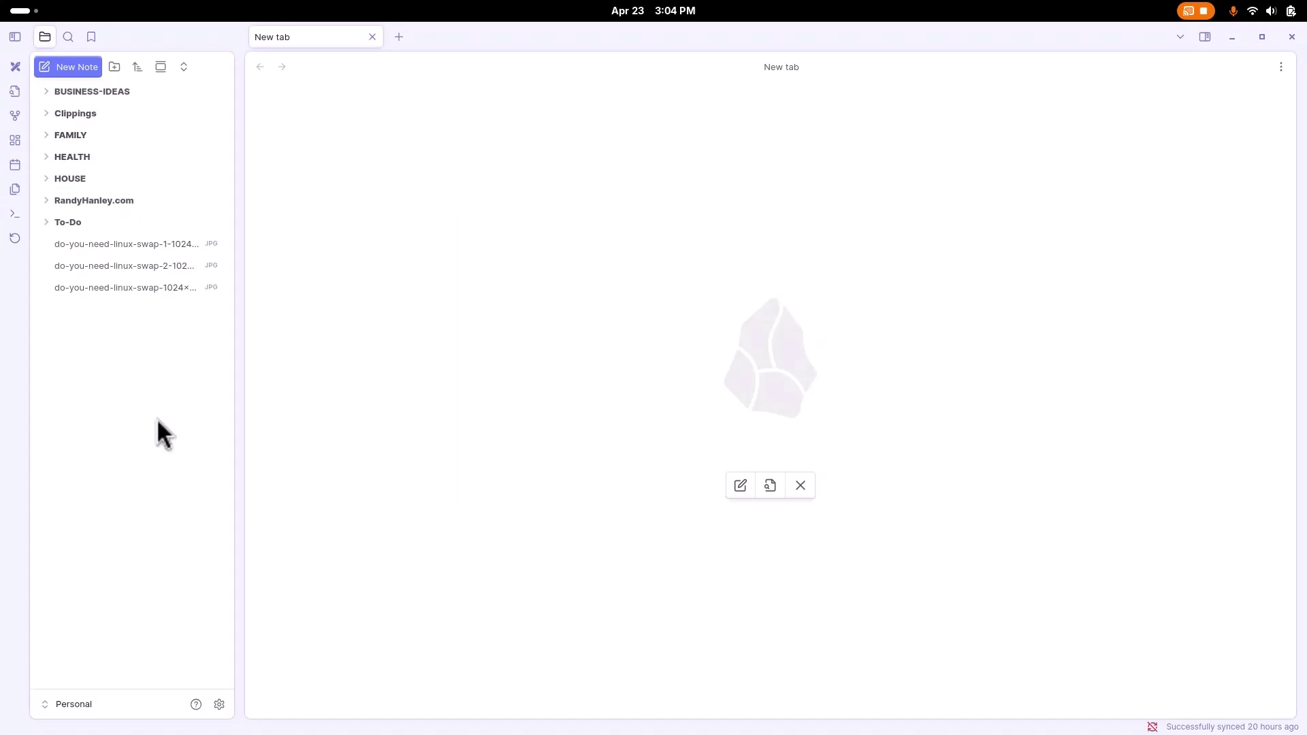
pyautogui.click(1291, 37)
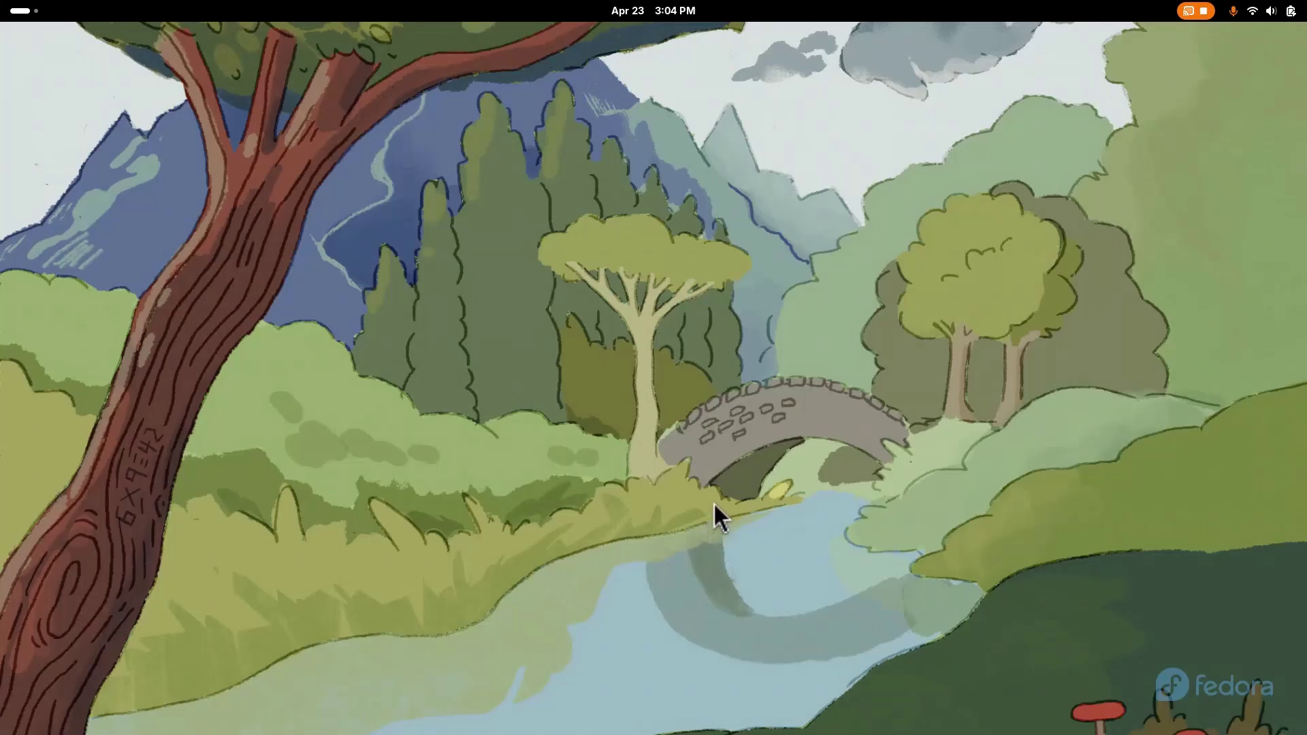
# Launch Text Editor from the dock, opening Readme.txt from Obsidian-Style-Configuration.
pyautogui.press('super')
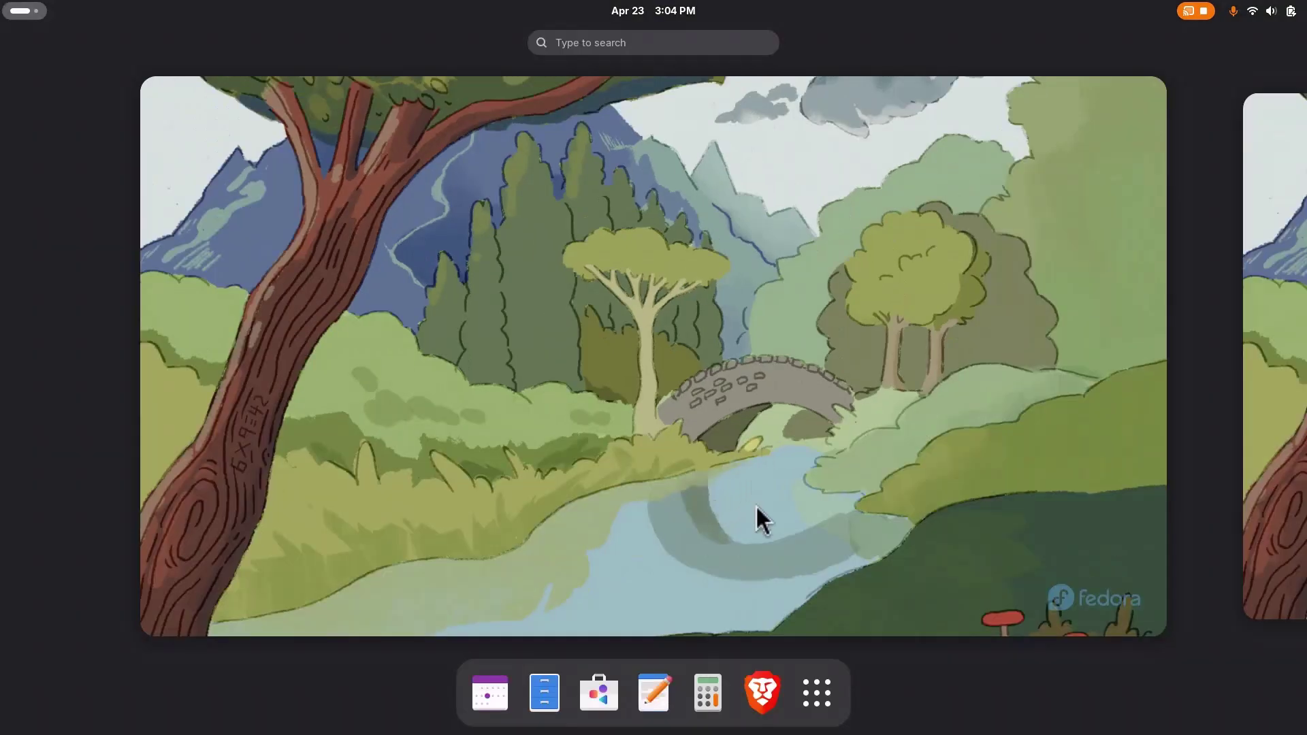
pyautogui.click(812, 693)
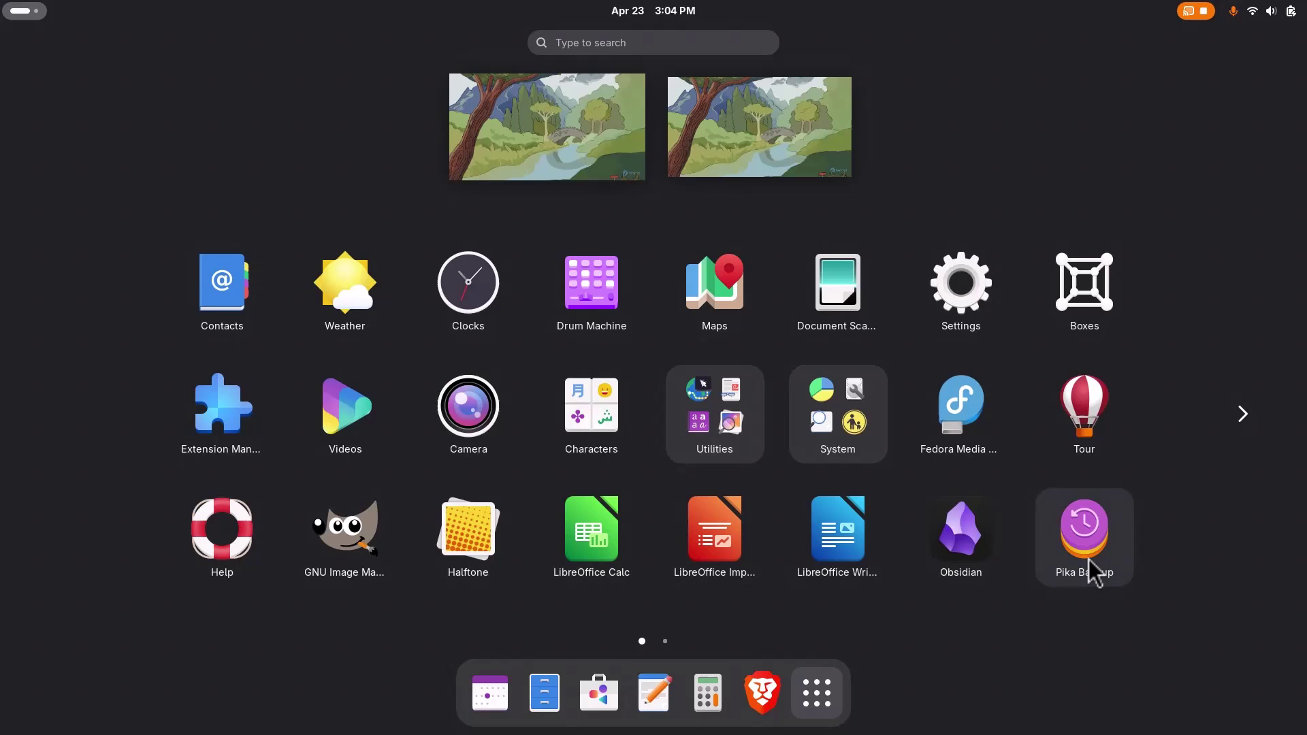
pyautogui.click(1241, 414)
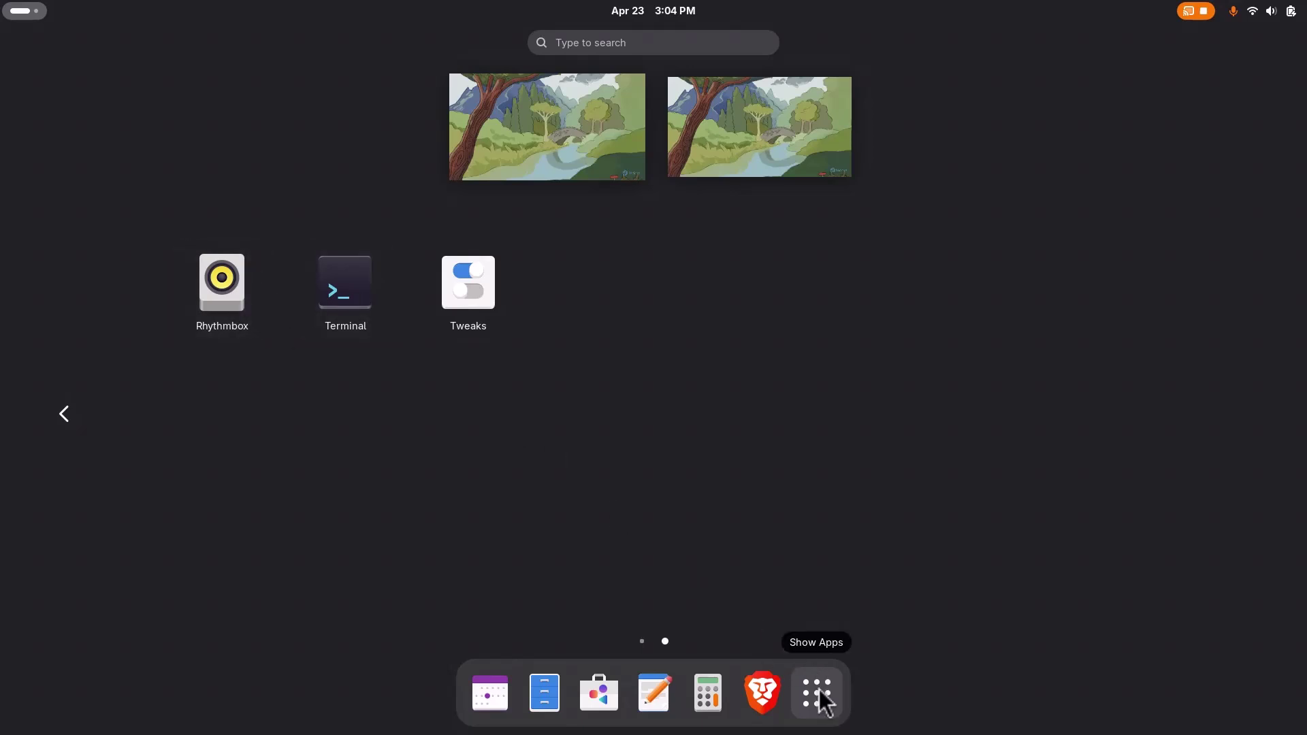
pyautogui.click(656, 700)
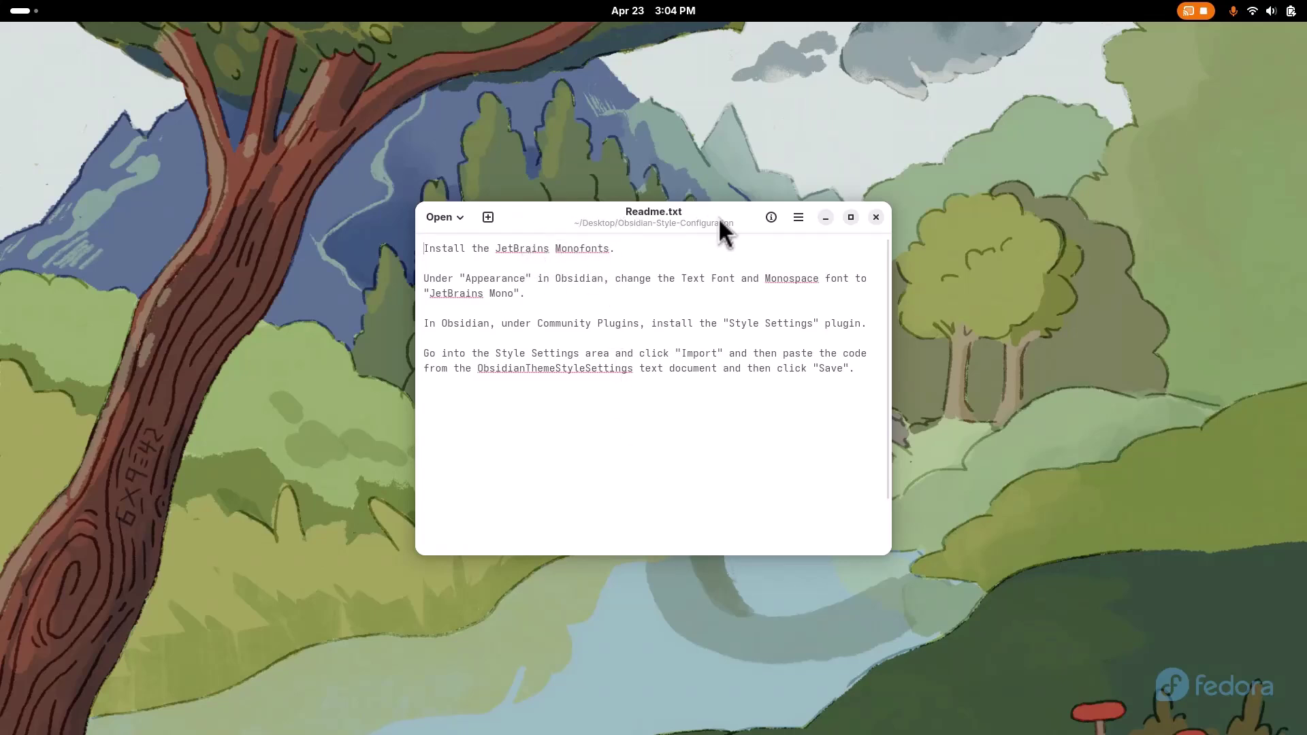
# Add a blank New Document tab and view the About dialog showing version 48.1.
pyautogui.click(487, 218)
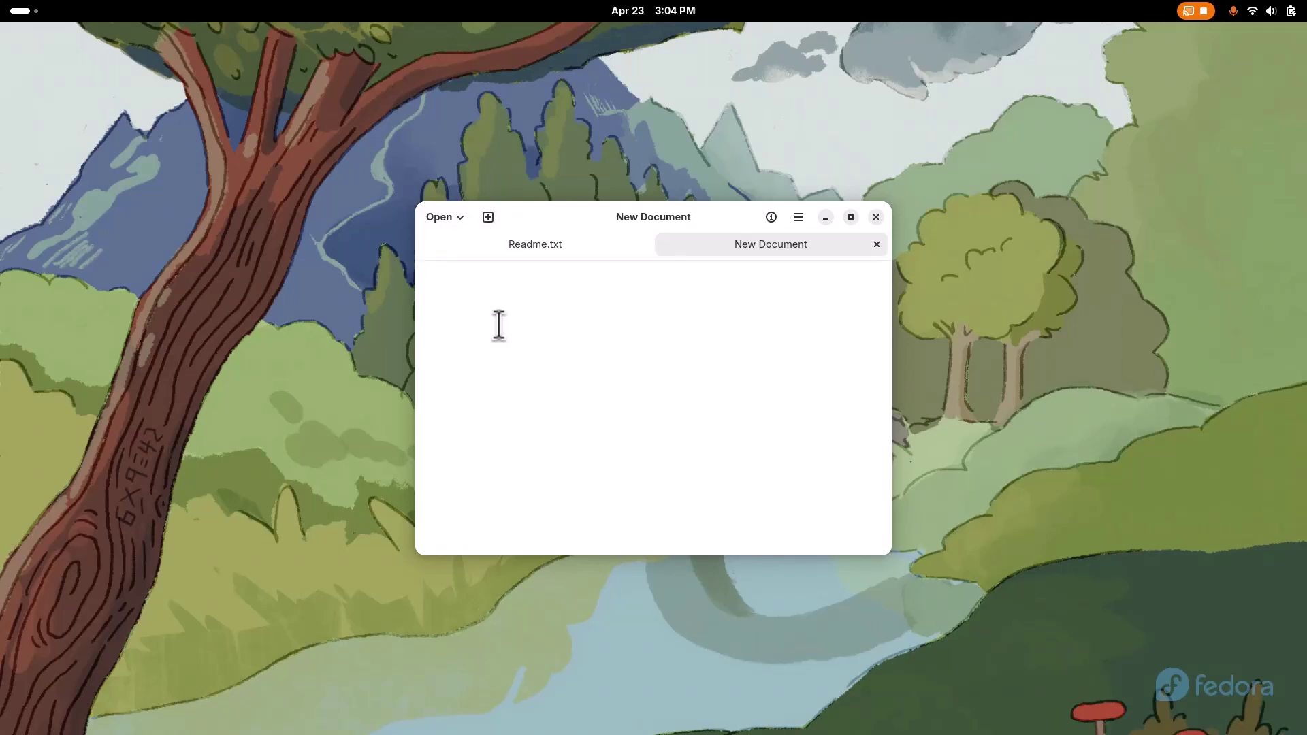
pyautogui.click(801, 218)
pyautogui.click(771, 567)
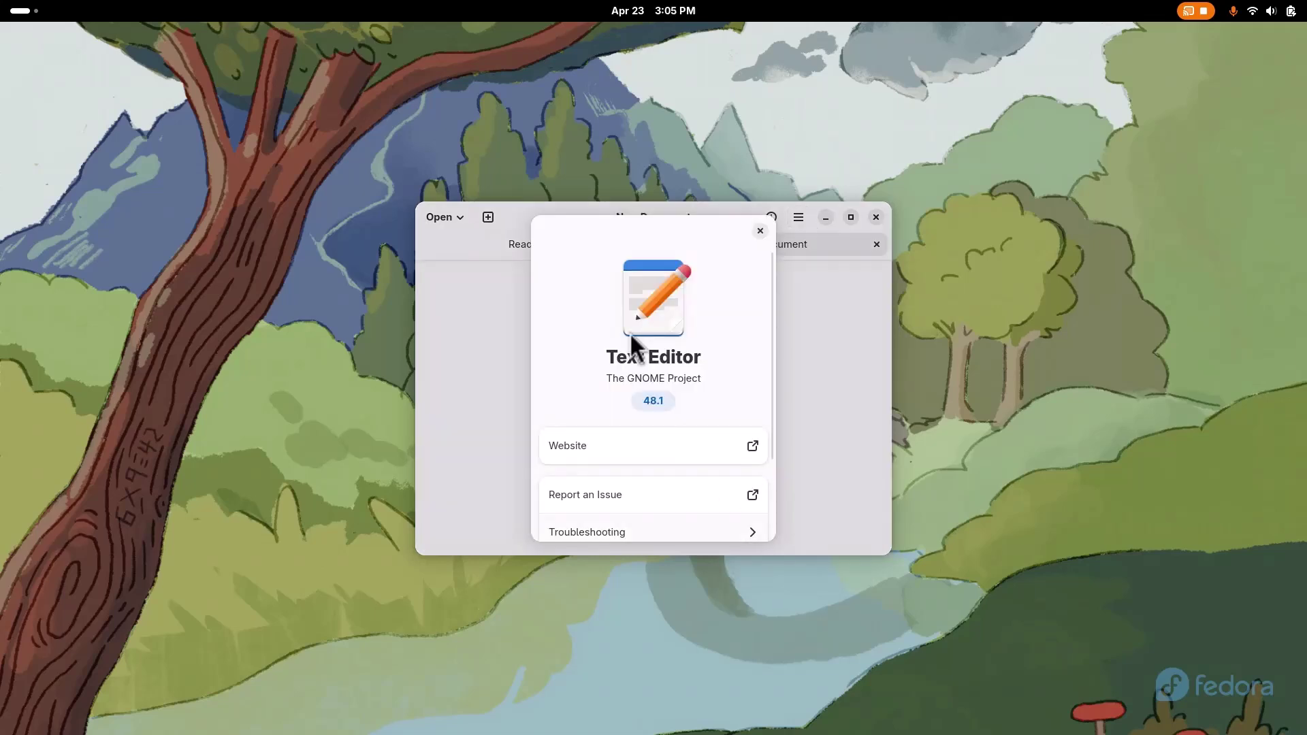
pyautogui.click(760, 231)
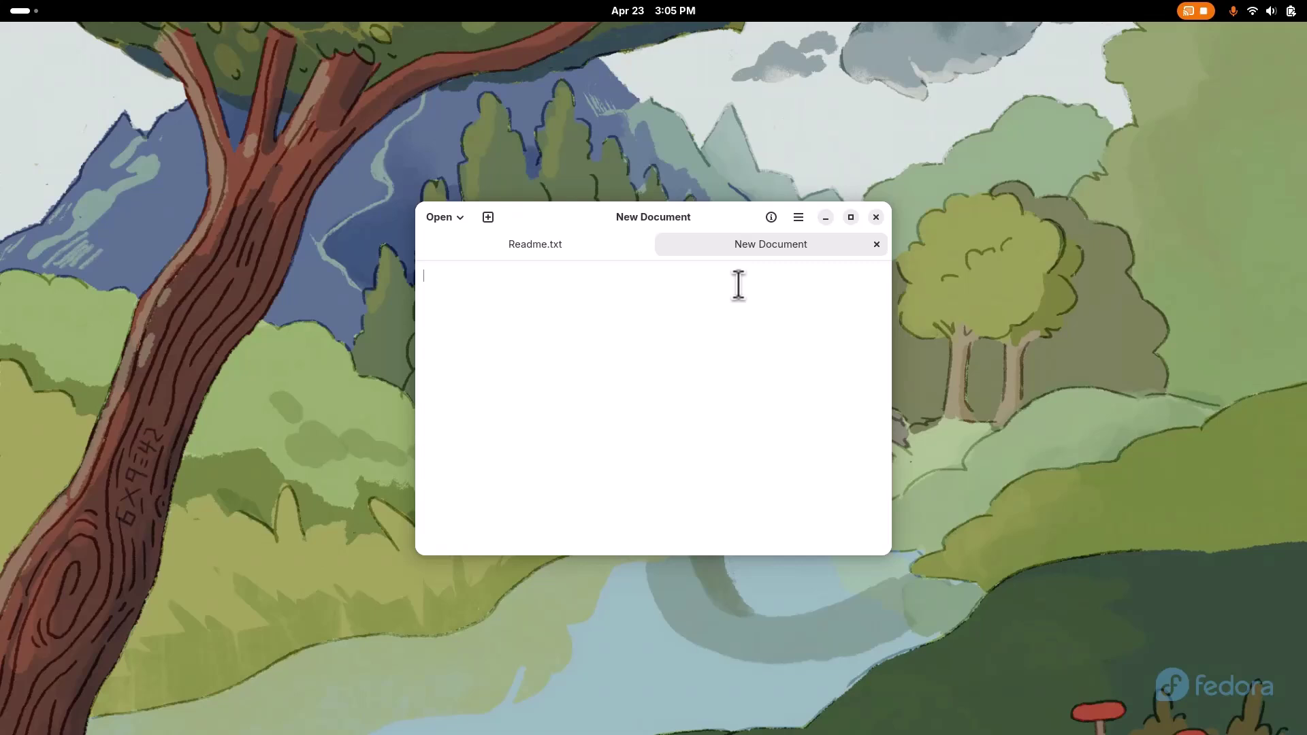
# Type 'adfadjf;djad;fjkdsfj;lsakdjf;' and copy-paste it repeatedly to fill the draft.
pyautogui.write('adfadjf;djad;fjkdsfj;lsakdjf;')
pyautogui.hotkey('ctrl', 'a')
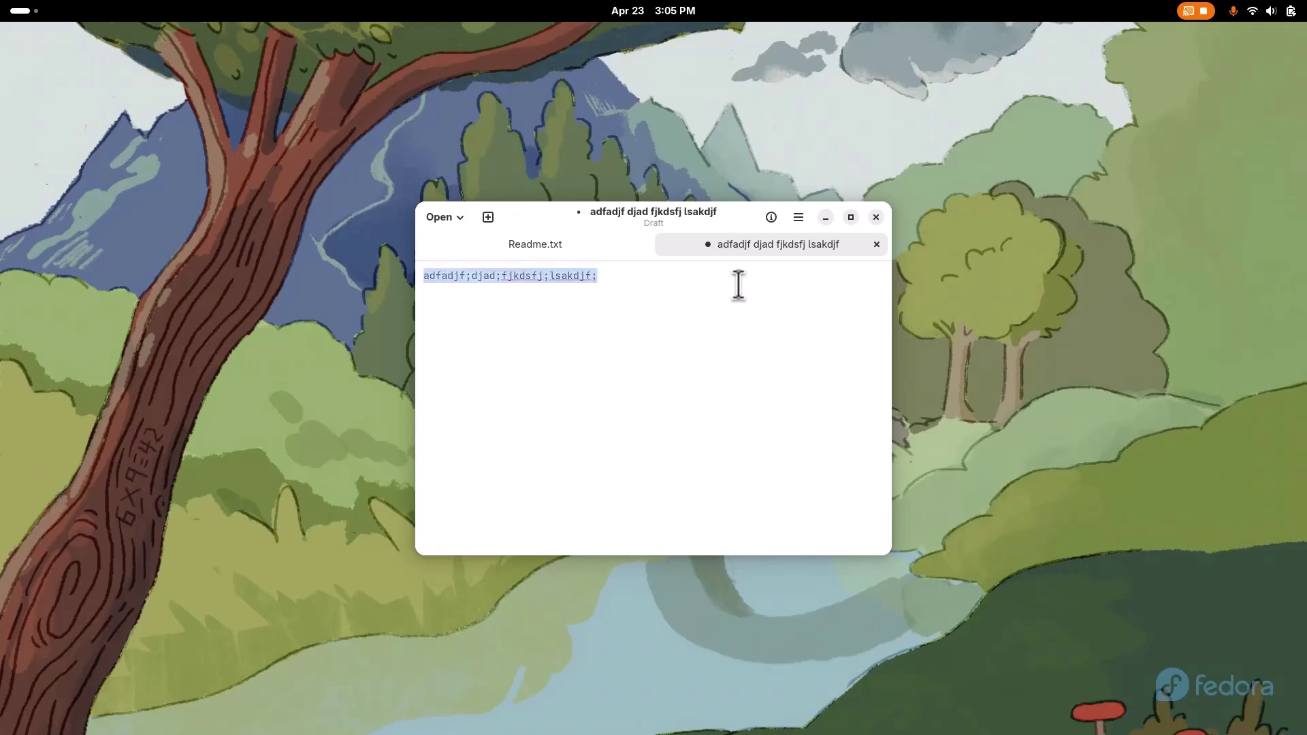
pyautogui.hotkey('ctrl', 'c')
pyautogui.hotkey('ctrl', 'v')
pyautogui.hotkey('ctrl', 'v')
pyautogui.hotkey('ctrl', 'v')
pyautogui.hotkey('ctrl', 'v')
pyautogui.hotkey('ctrl', 'v')
pyautogui.hotkey('ctrl', 'v')
pyautogui.hotkey('ctrl', 'v')
pyautogui.hotkey('ctrl', 'v')
pyautogui.hotkey('ctrl', 'v')
pyautogui.hotkey('ctrl', 'v')
pyautogui.hotkey('ctrl', 'v')
pyautogui.hotkey('ctrl', 'v')
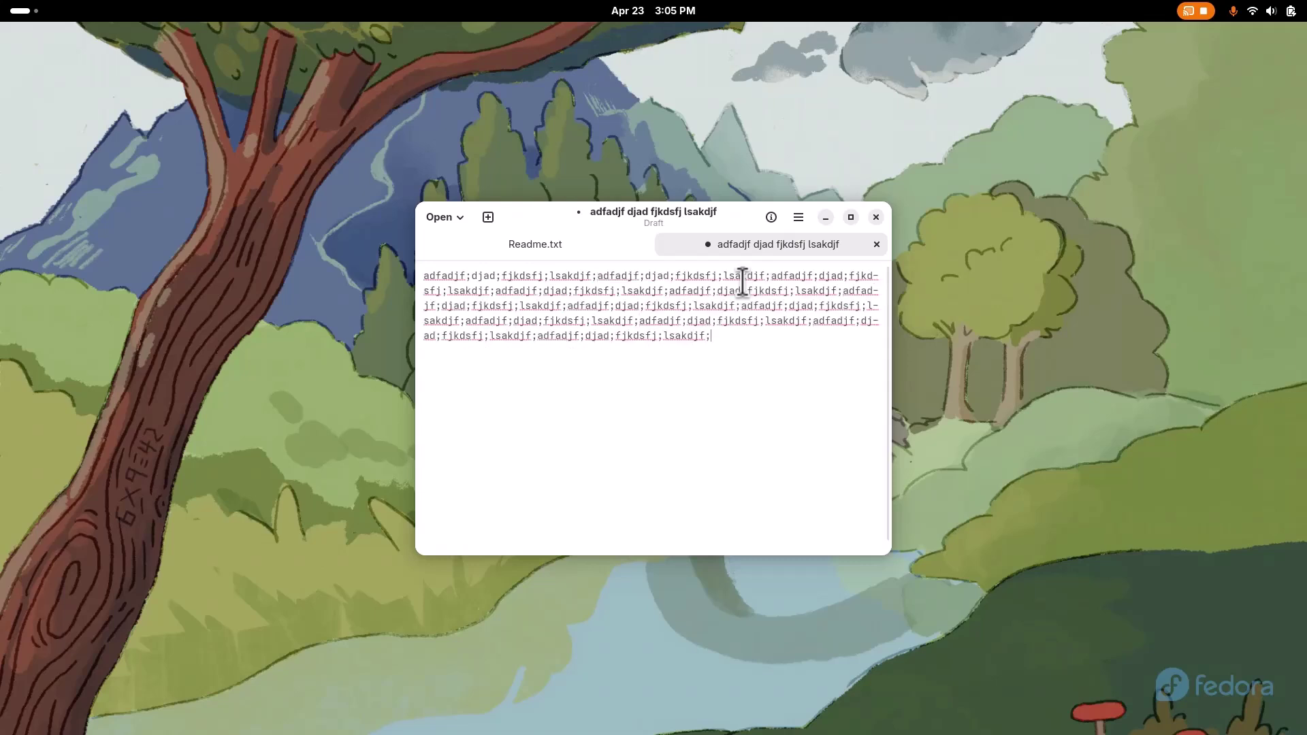
pyautogui.hotkey('ctrl', 'a')
pyautogui.hotkey('ctrl', 'c')
pyautogui.hotkey('ctrl', 'v')
pyautogui.hotkey('ctrl', 'v')
pyautogui.hotkey('ctrl', 'v')
pyautogui.hotkey('ctrl', 'v')
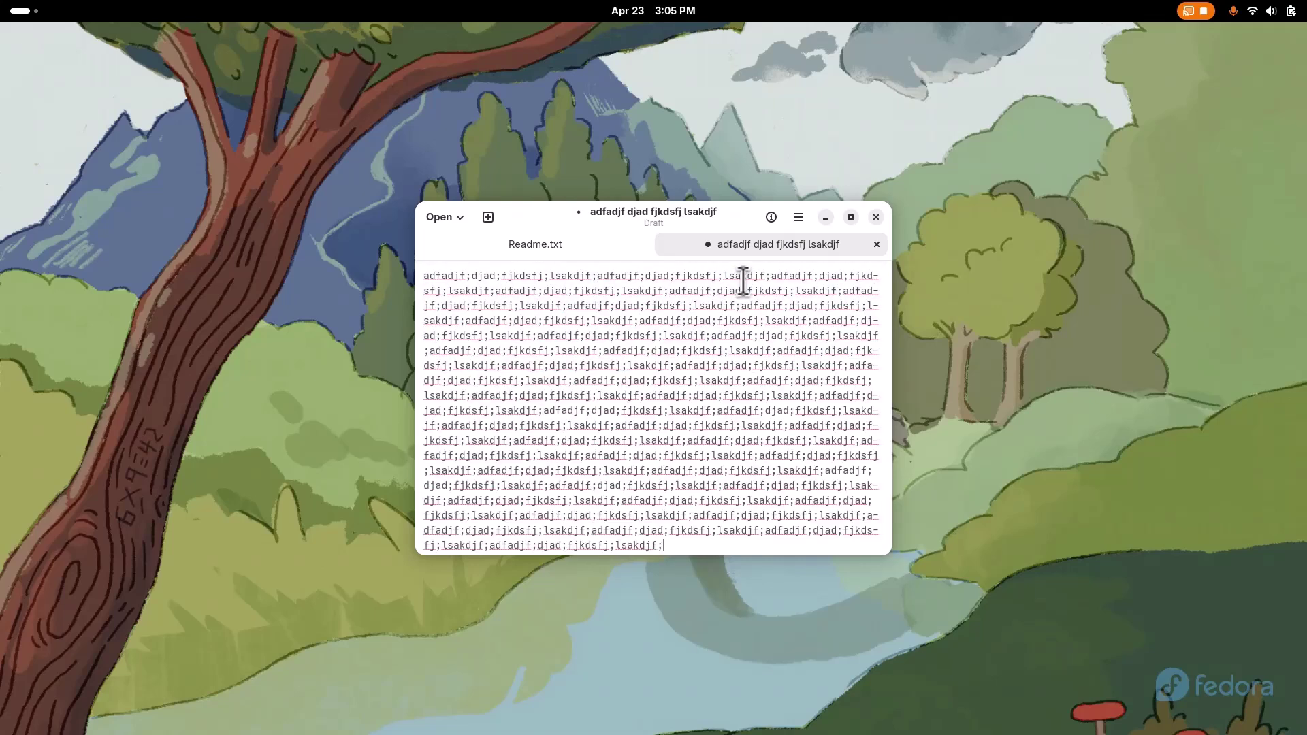
pyautogui.hotkey('ctrl', 'v')
pyautogui.hotkey('ctrl', 'v')
pyautogui.hotkey('ctrl', 'v')
pyautogui.hotkey('ctrl', 'v')
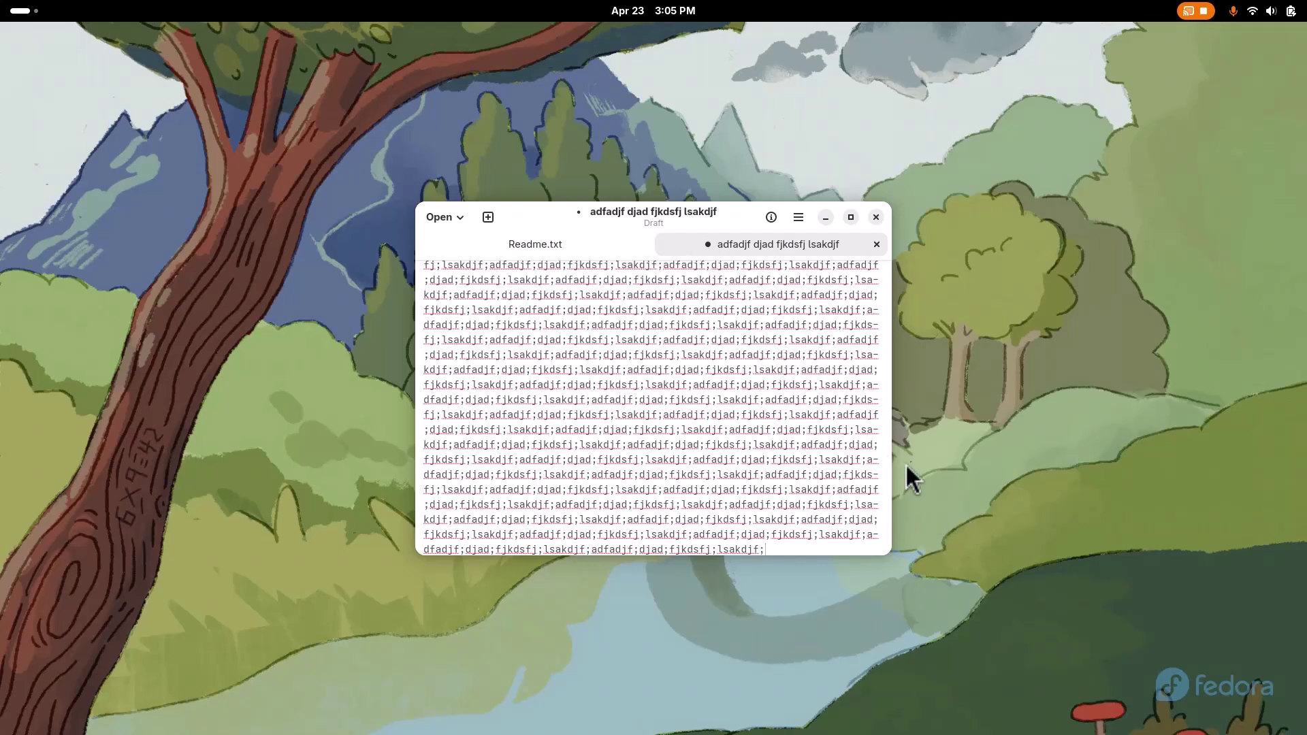
# Launch System Monitor via the 'mon' search and move it to the upper right.
pyautogui.press('super')
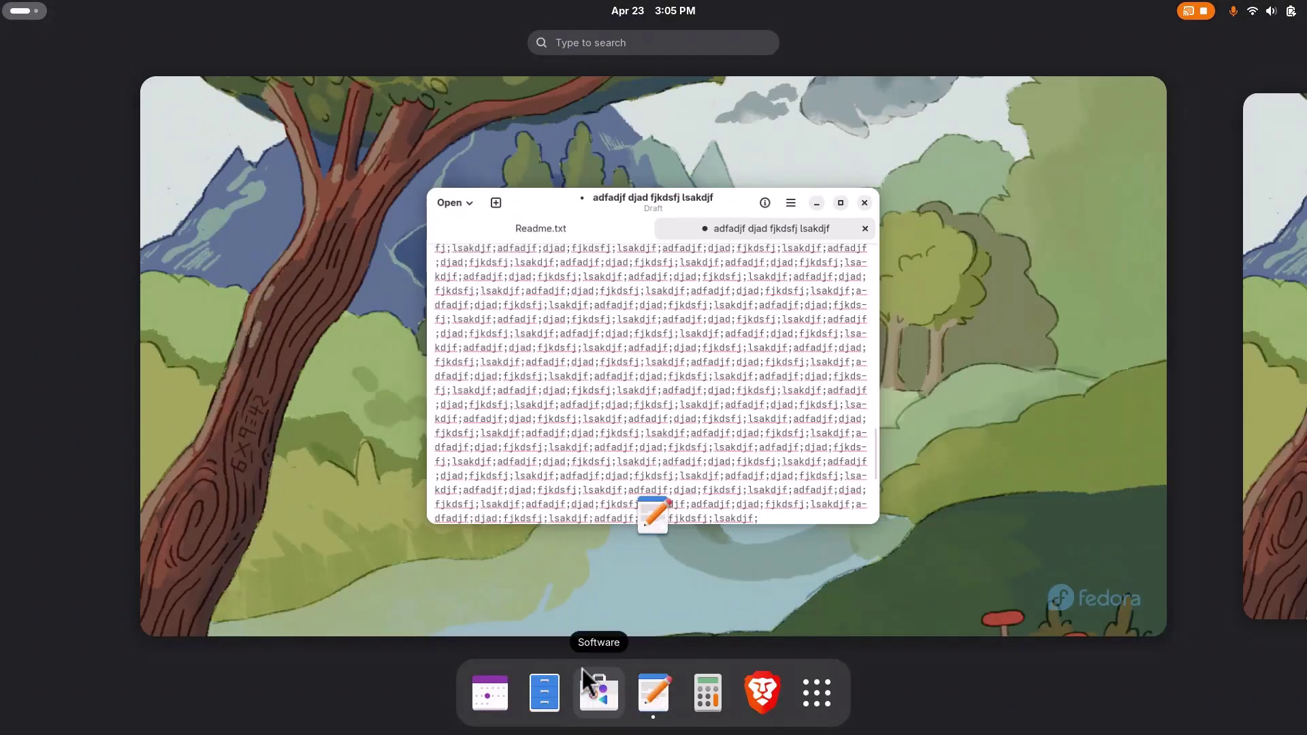
pyautogui.write('moni')
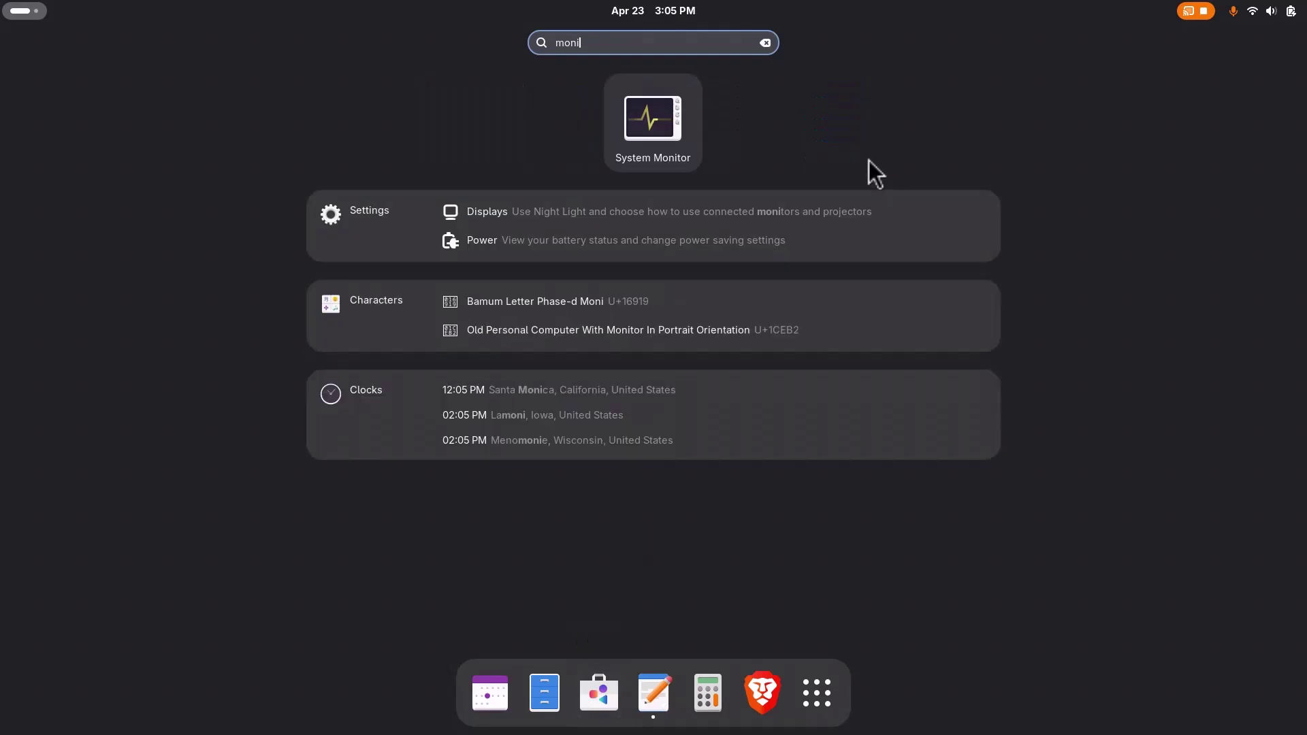
pyautogui.click(663, 123)
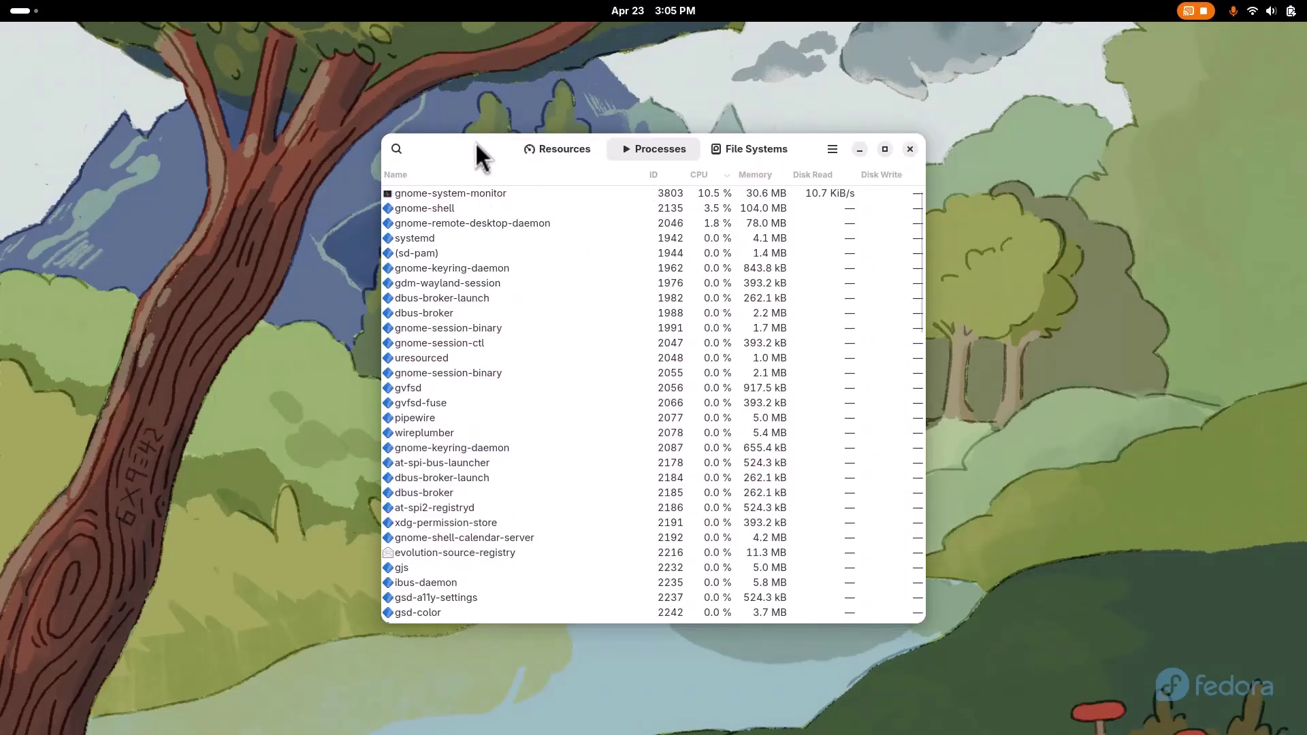
pyautogui.moveTo(475, 141); pyautogui.dragTo(181, 303)
pyautogui.moveTo(258, 226); pyautogui.dragTo(853, 132)
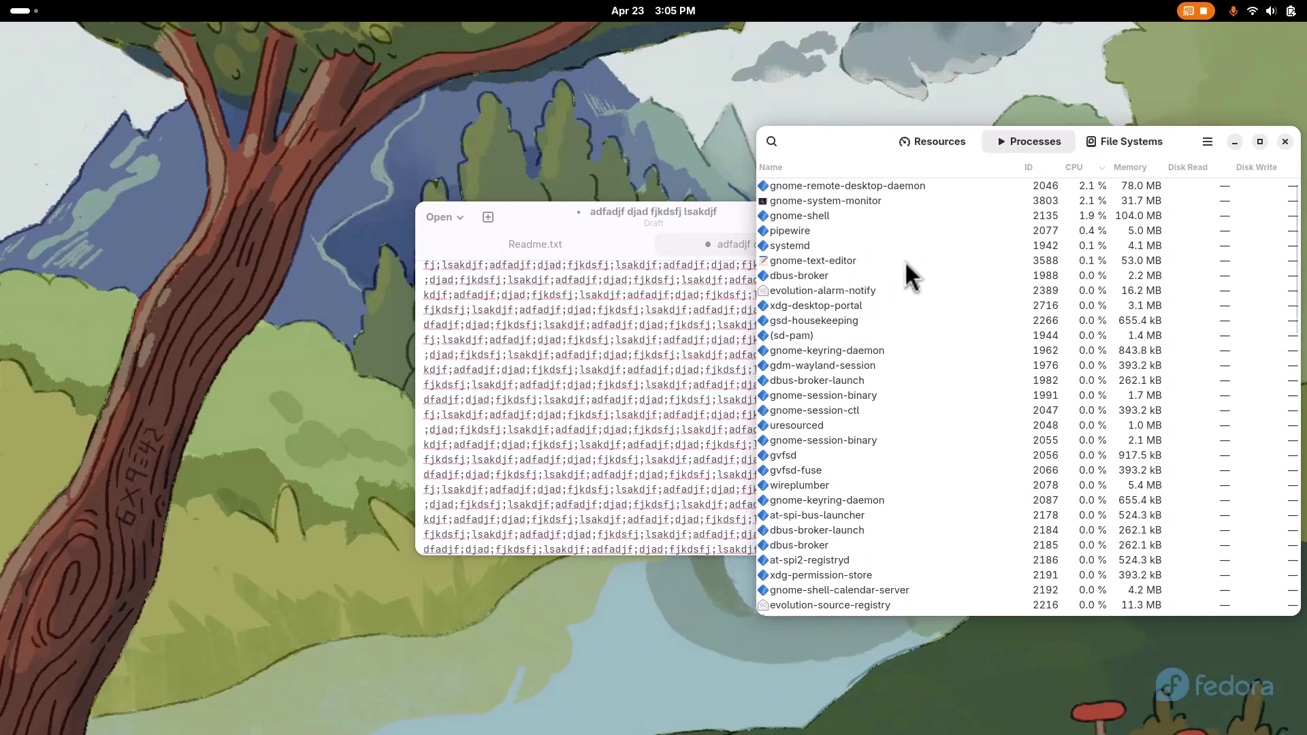
# Sort processes by memory, showing gnome-text-editor at 53.0 MB, with the editor beside it.
pyautogui.click(819, 259)
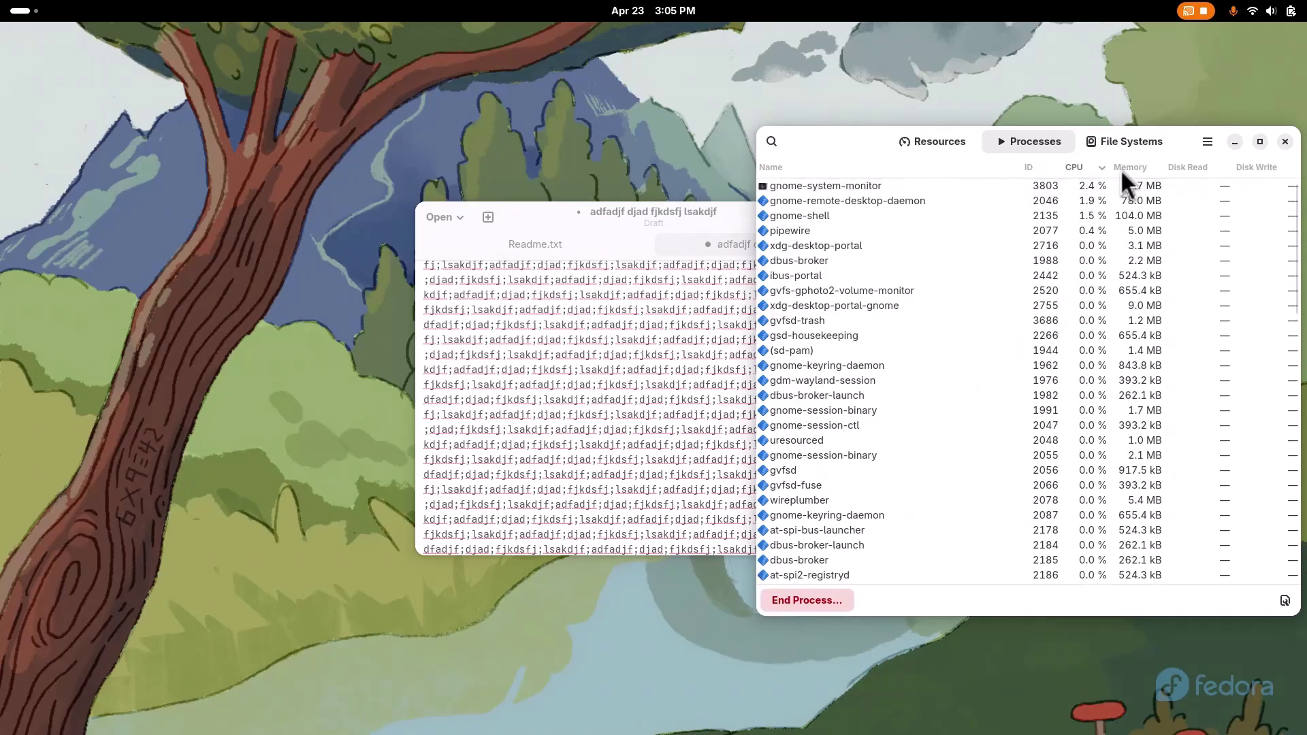
pyautogui.click(1141, 167)
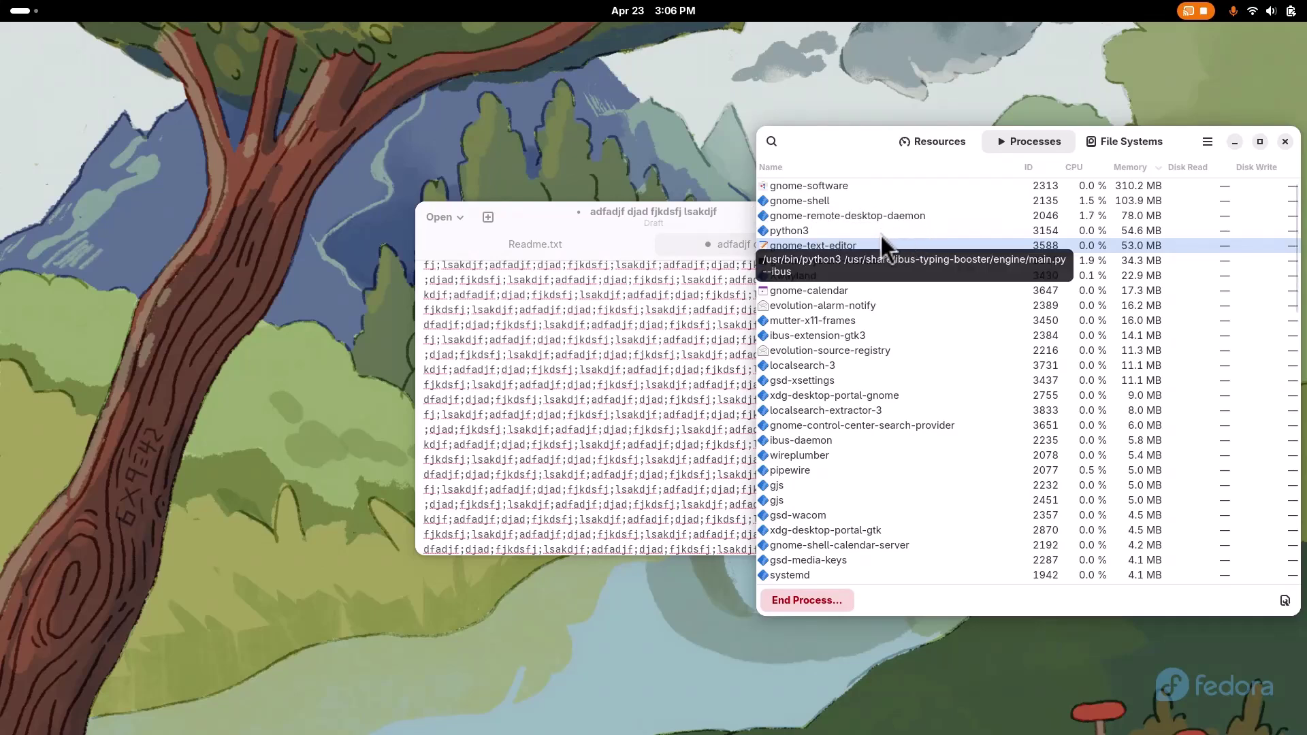
pyautogui.moveTo(713, 211); pyautogui.dragTo(519, 210)
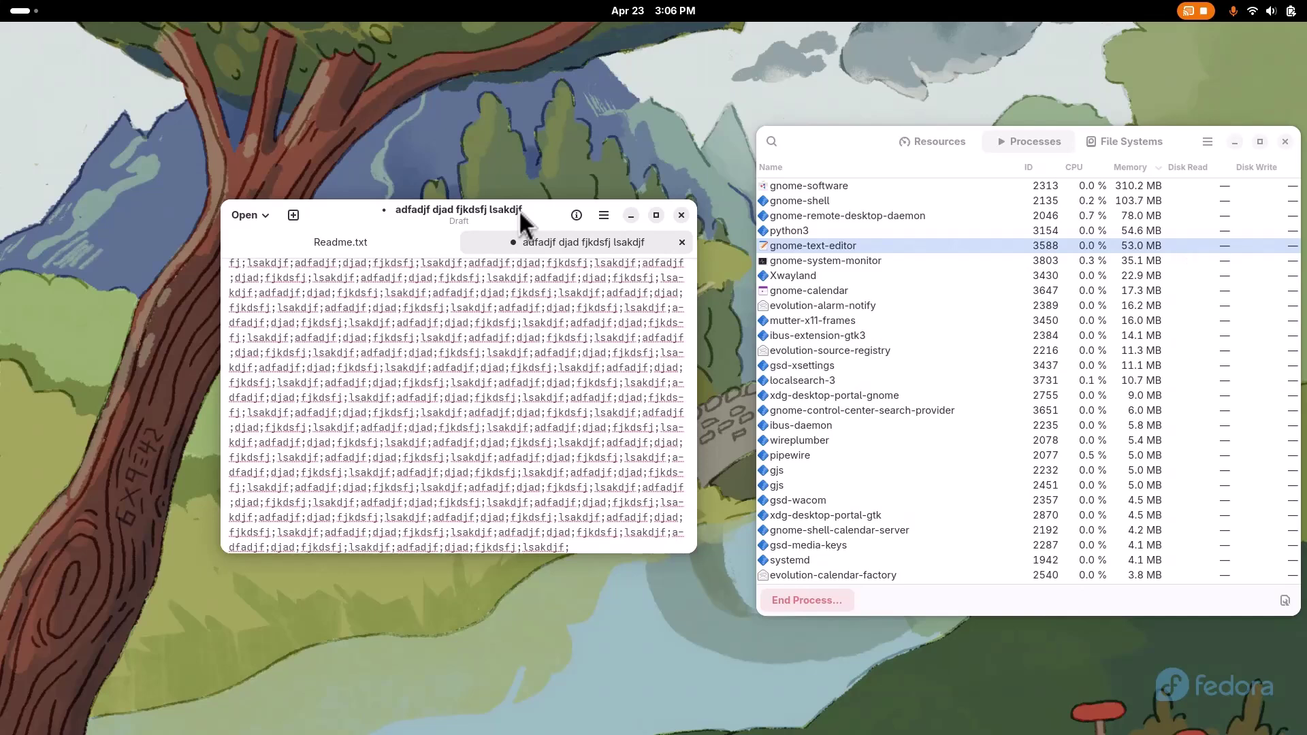
pyautogui.moveTo(519, 210); pyautogui.dragTo(519, 211)
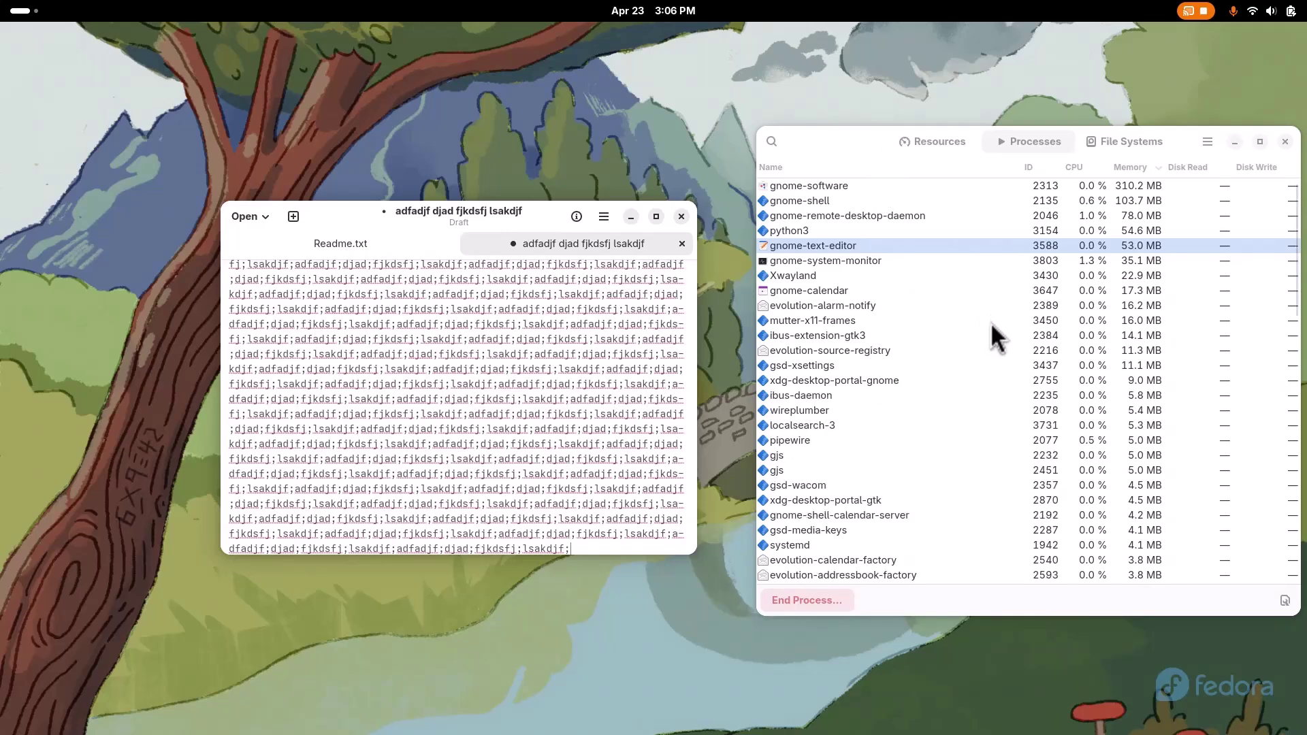
# Show the Resources graphs and close Text Editor, discarding the unsaved draft.
pyautogui.click(931, 143)
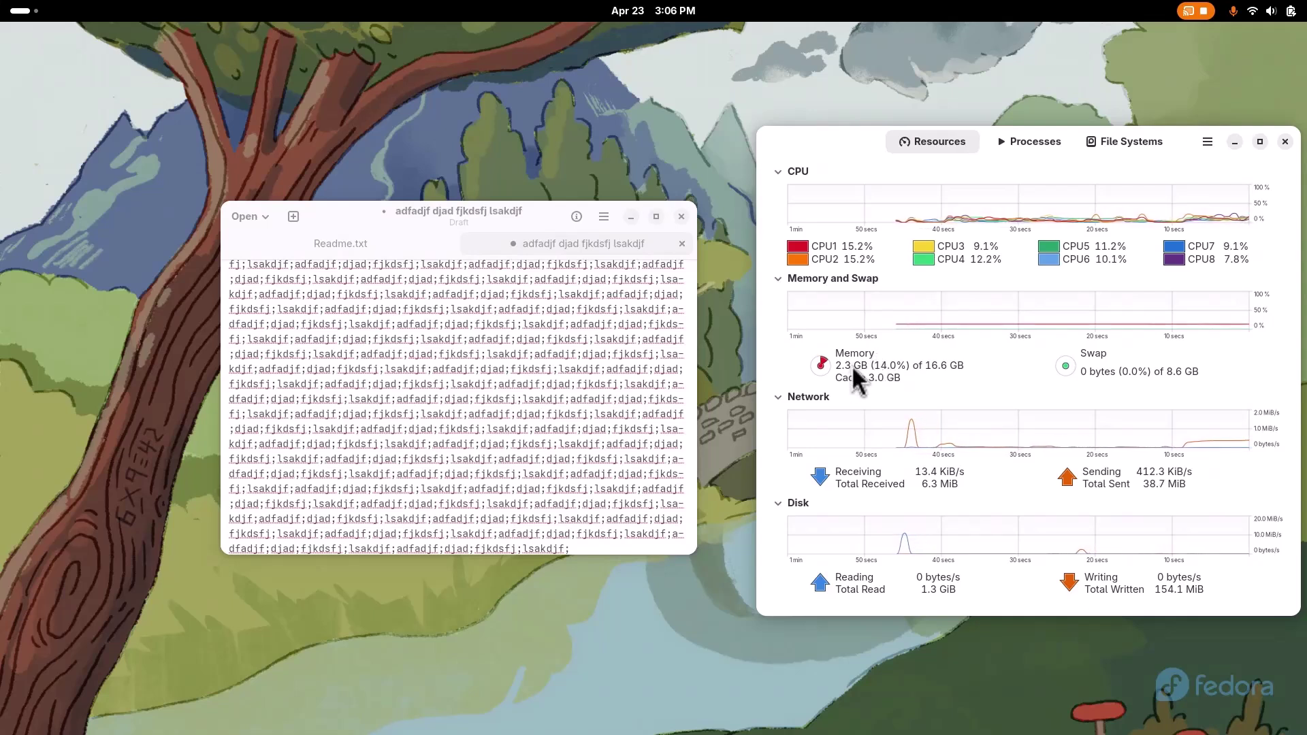
pyautogui.click(446, 244)
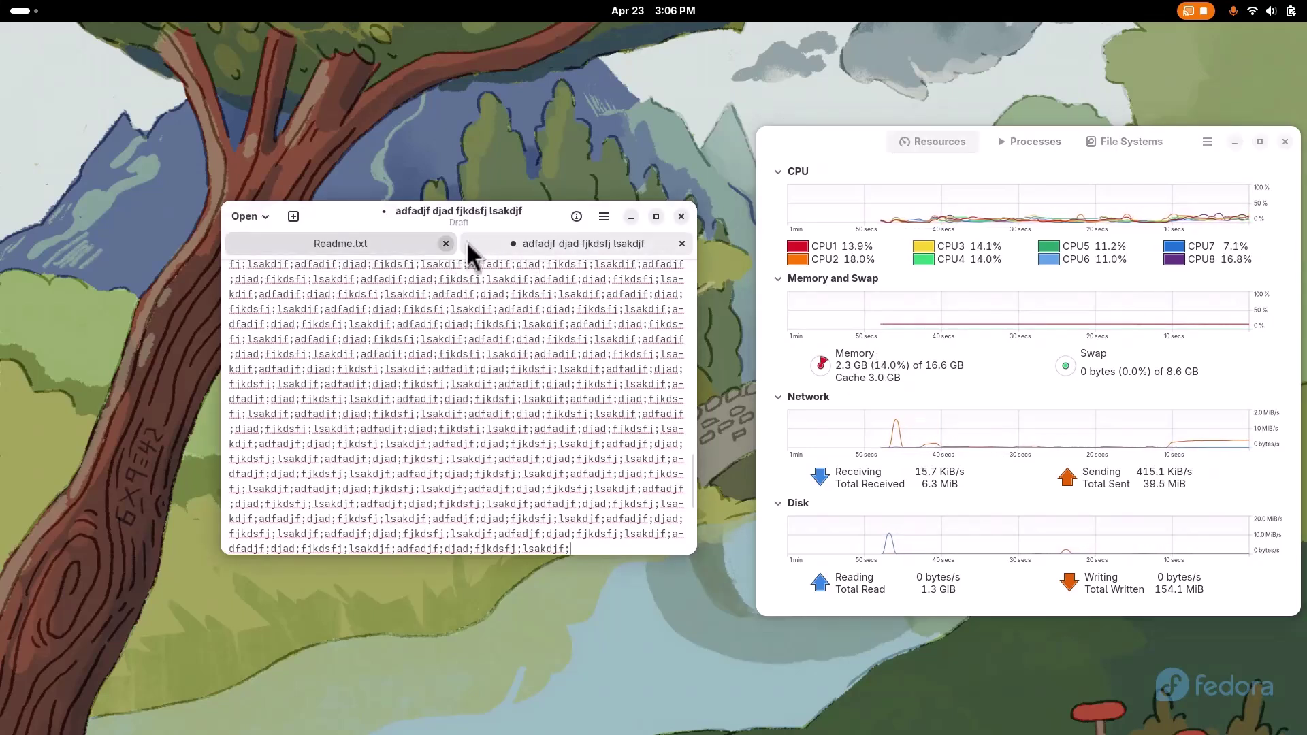
pyautogui.click(681, 216)
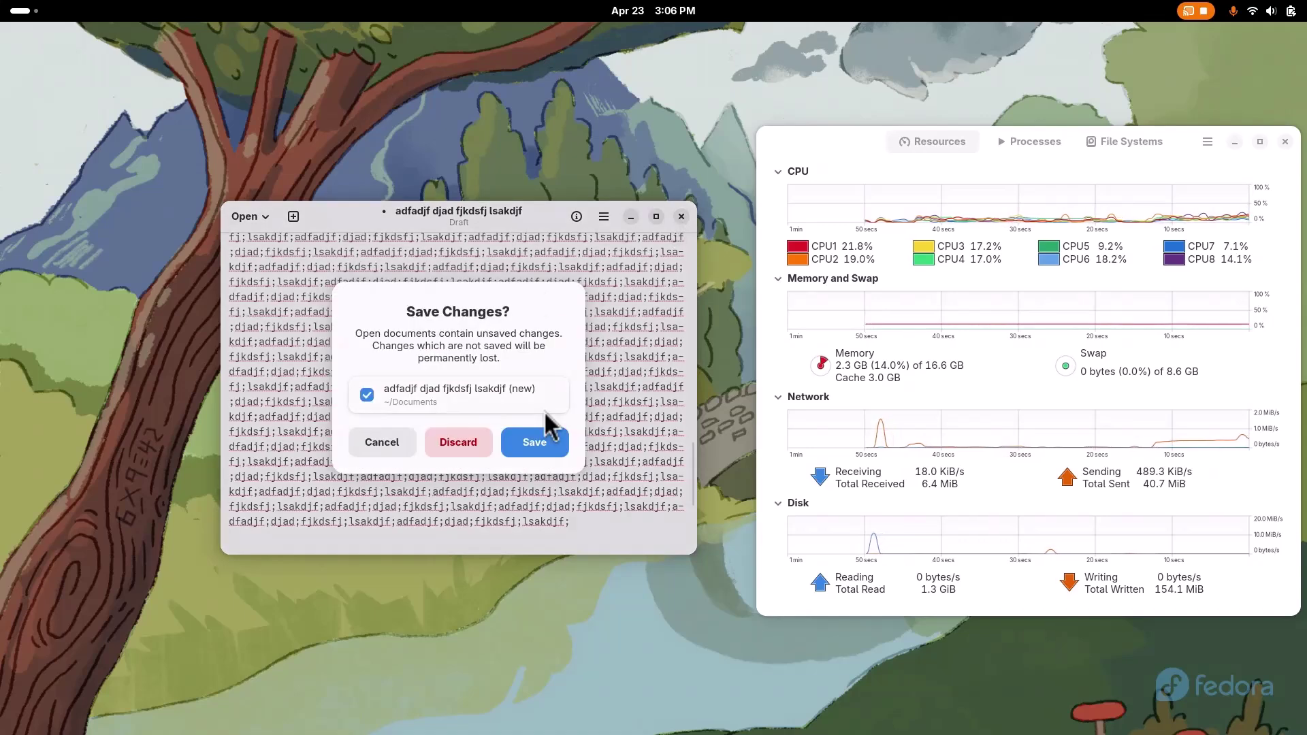
pyautogui.click(475, 441)
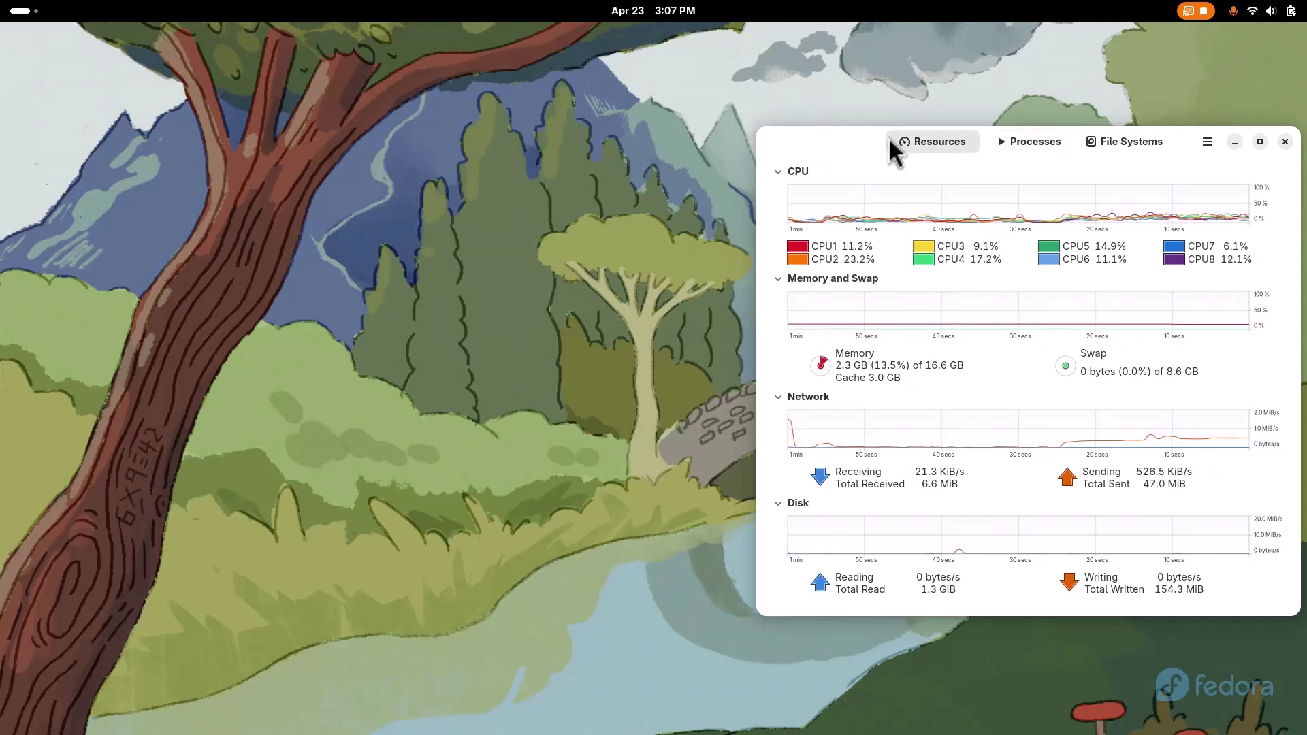
# Move System Monitor toward the centre and close it, leaving the bare desktop.
pyautogui.moveTo(853, 133); pyautogui.dragTo(712, 147)
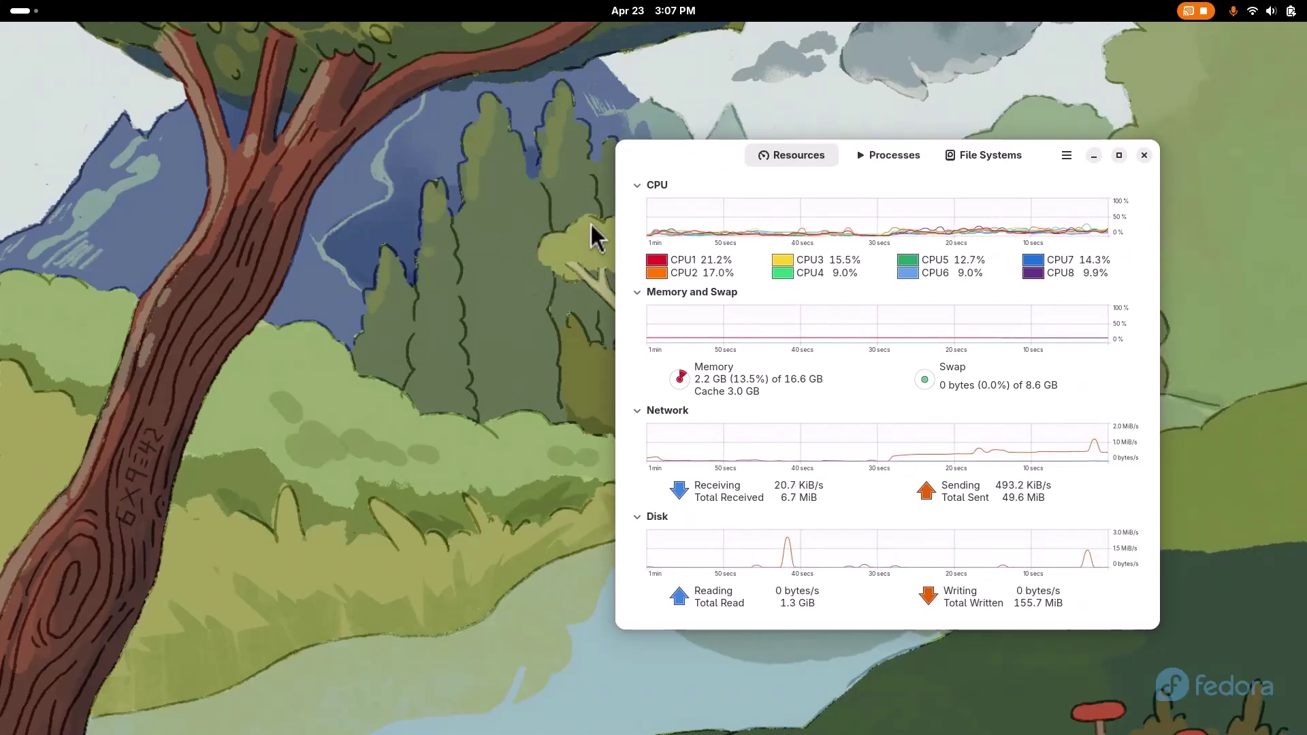
pyautogui.click(1144, 155)
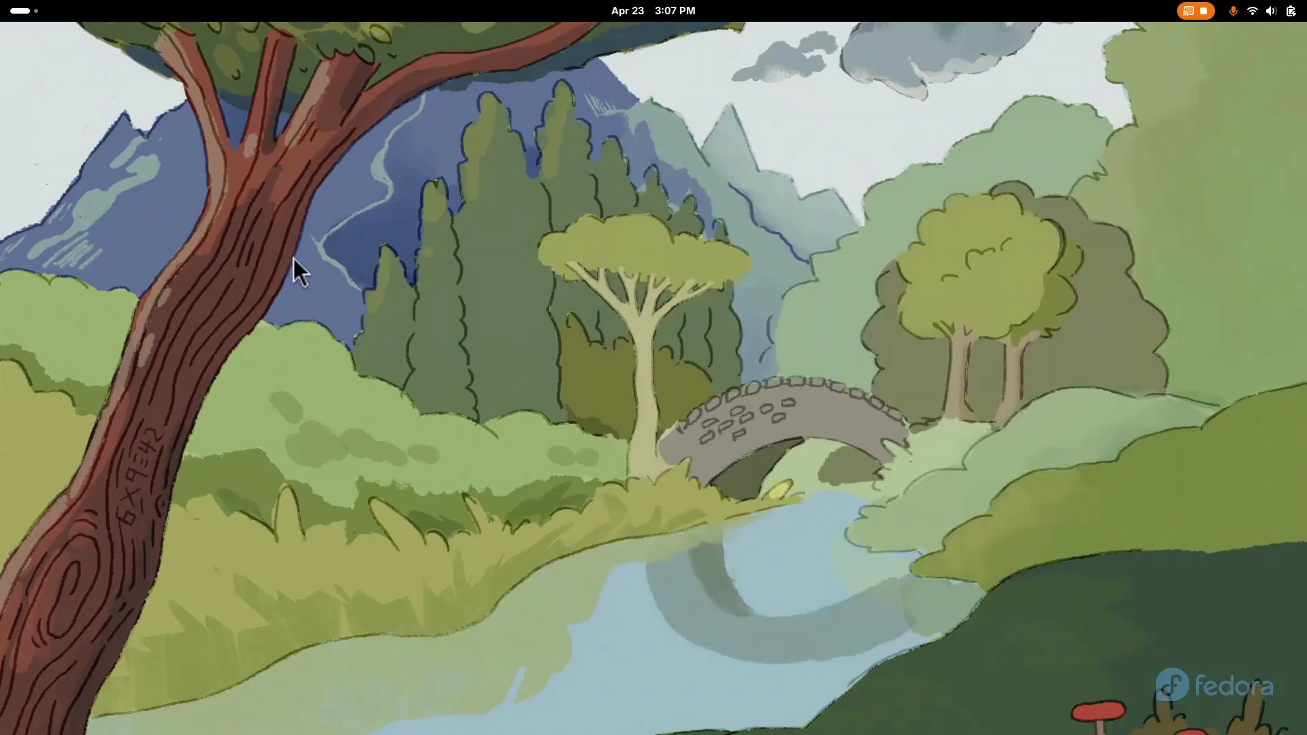